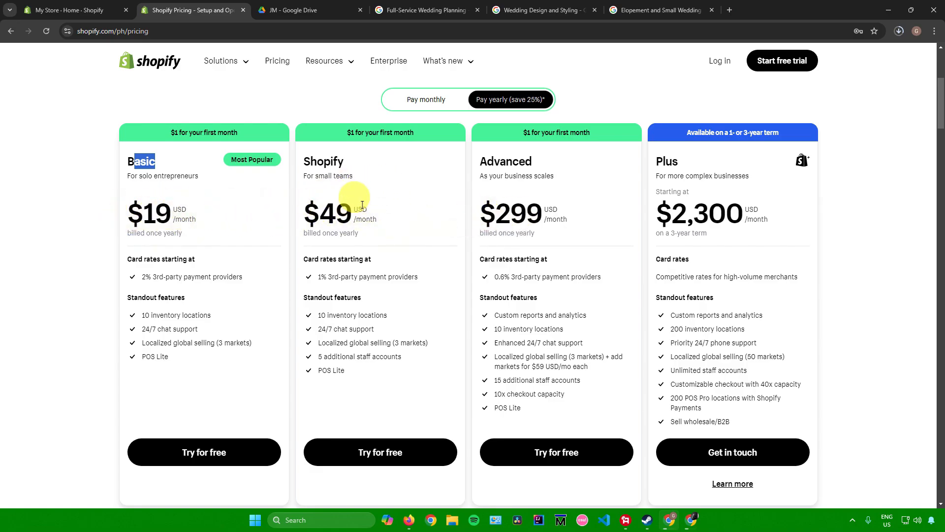
# Add a new product to the store and title it "Full-Service Wedding Planning"
pyautogui.click(79, 10)
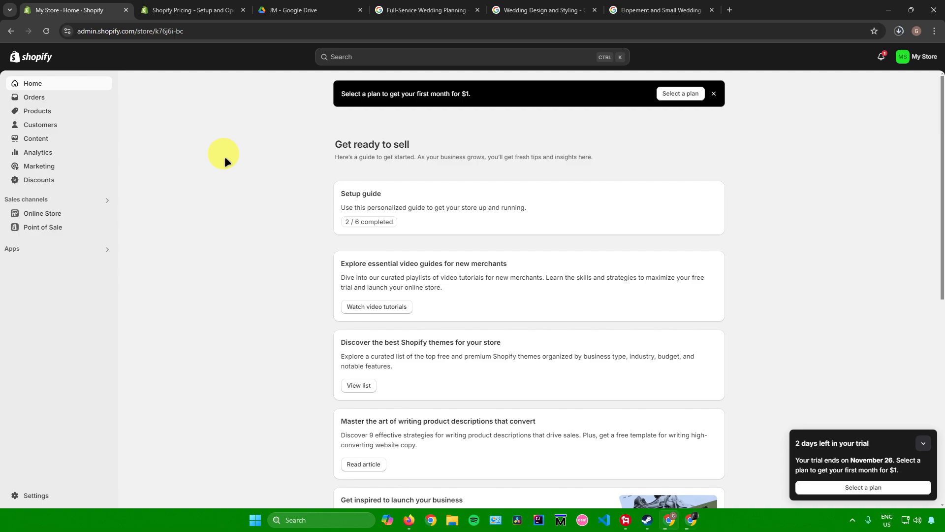
pyautogui.click(57, 111)
pyautogui.click(298, 209)
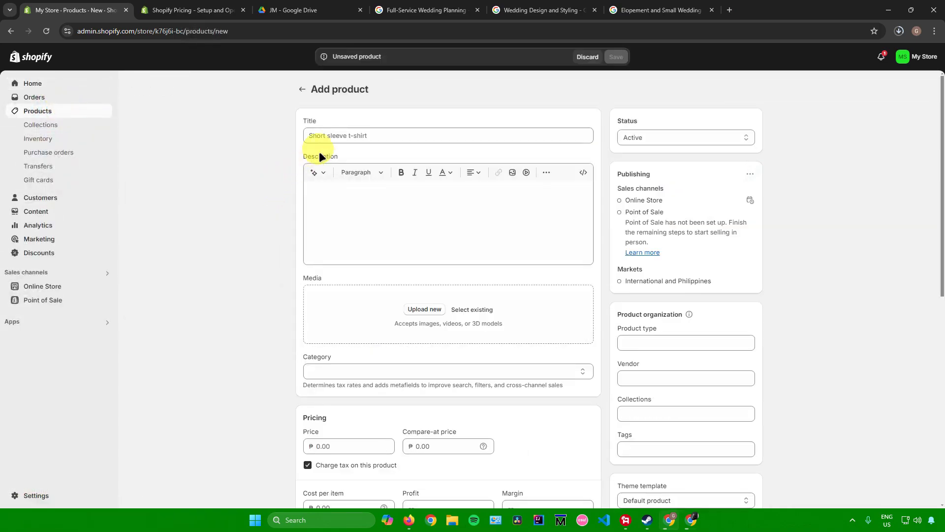
pyautogui.click(342, 138)
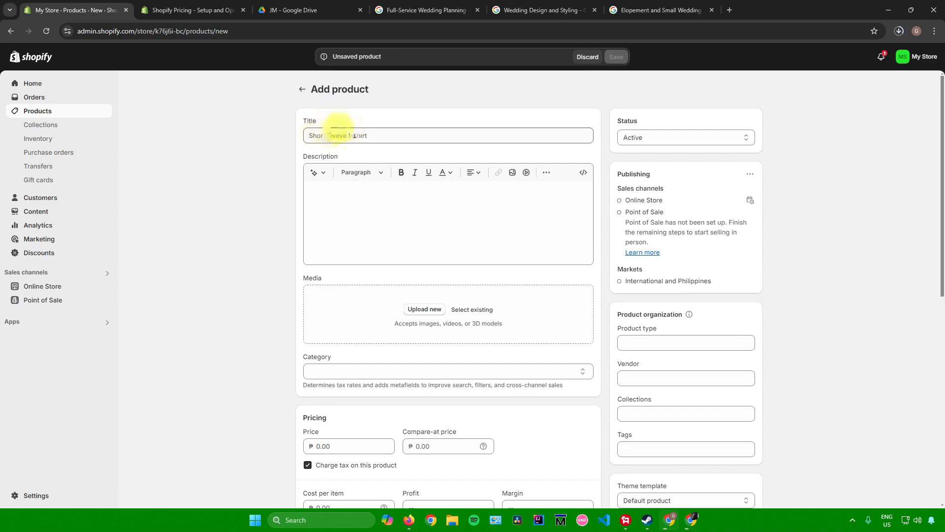
pyautogui.click(343, 138)
pyautogui.write('Full')
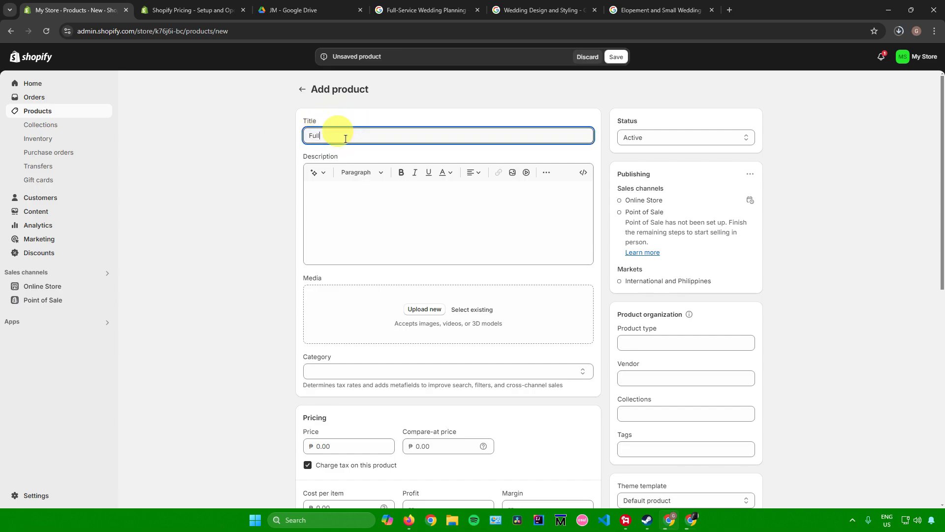
pyautogui.write('-Service Wedding Planning')
# Generate the product description from the keywords "Full-Service Wedding Planning" in the Expert tone and keep the generated text
pyautogui.hotkey('ctrl', 'a')
pyautogui.hotkey('ctrl', 'c')
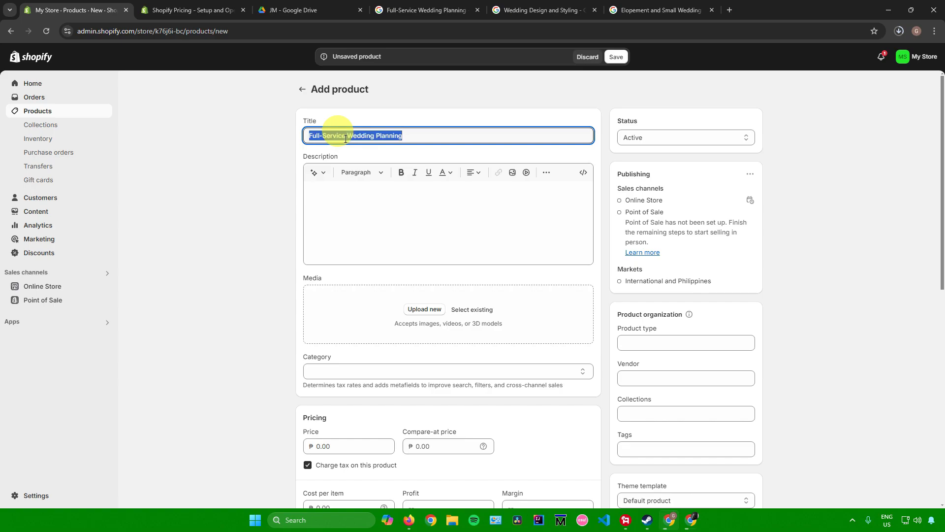
pyautogui.click(323, 207)
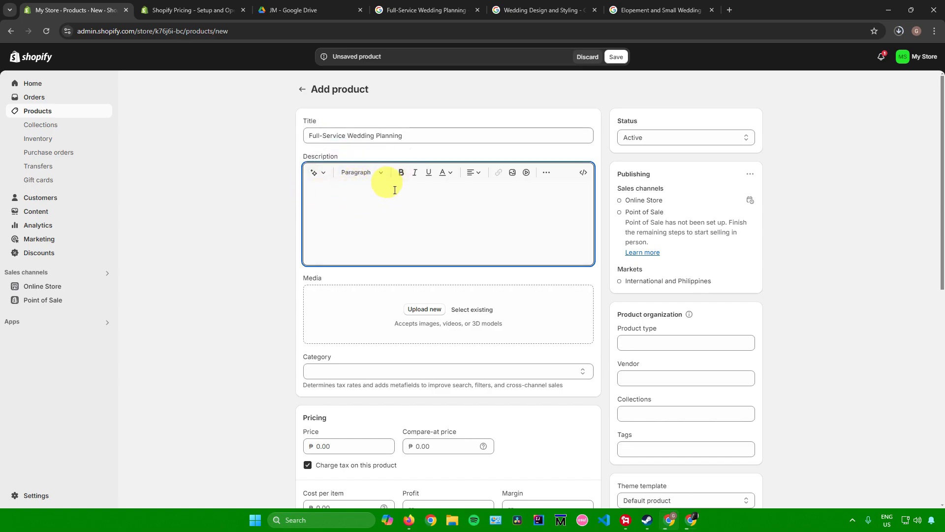
pyautogui.click(318, 174)
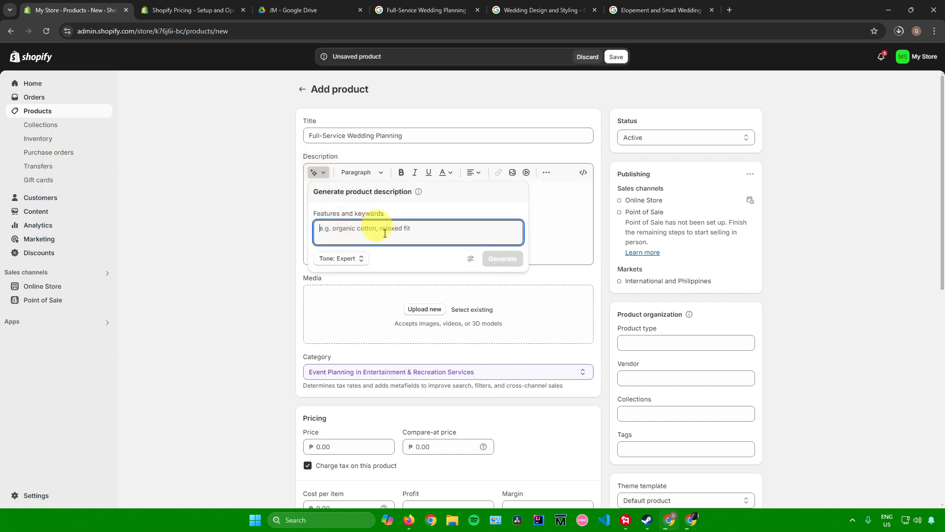
pyautogui.hotkey('ctrl', 'v')
pyautogui.click(502, 260)
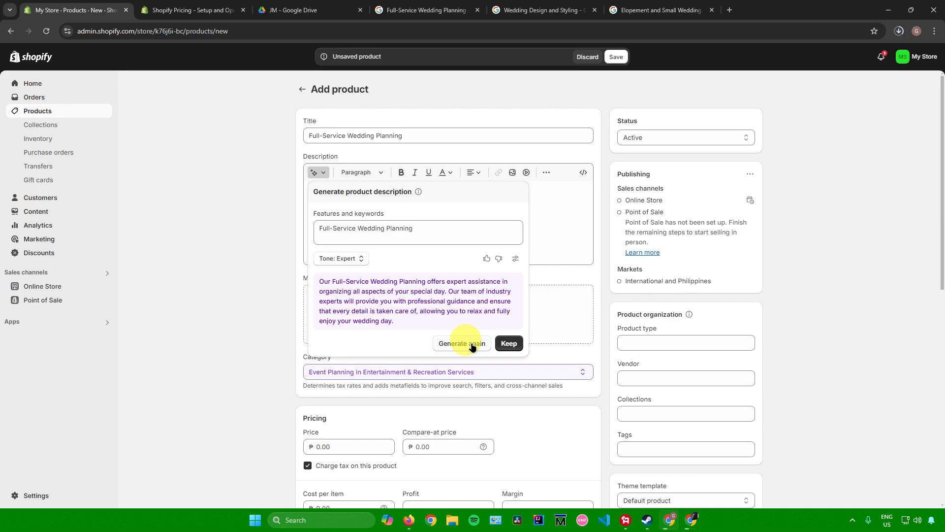
pyautogui.click(509, 343)
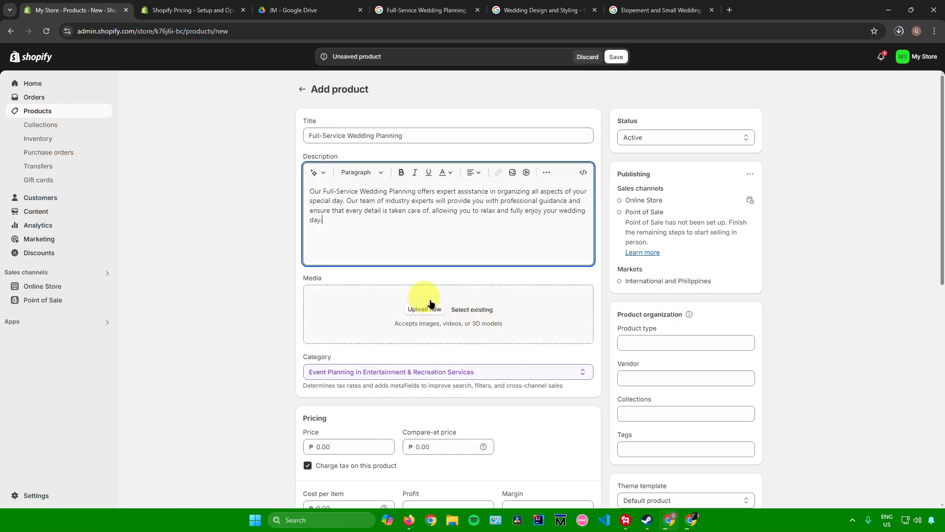
# Upload the photo of the wedding ceremony under the white draped tent as the product's media
pyautogui.click(433, 10)
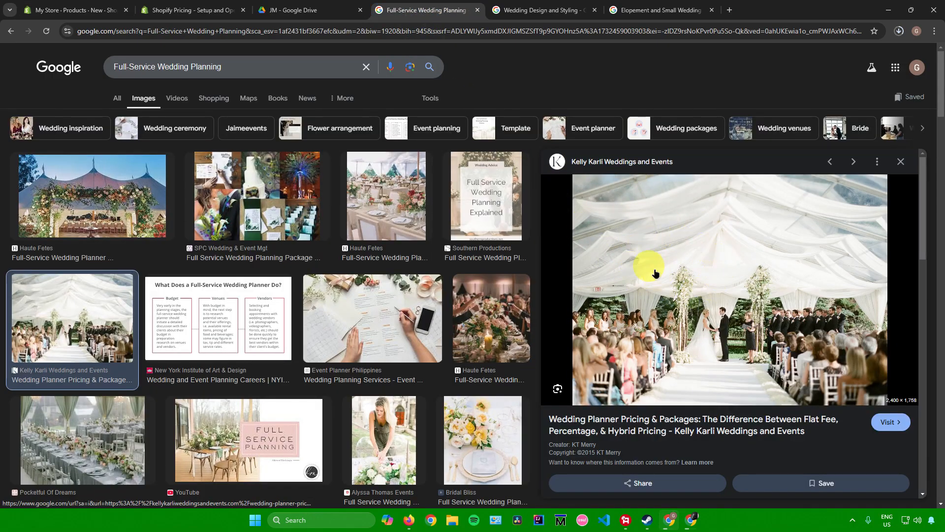
pyautogui.click(114, 10)
pyautogui.click(424, 309)
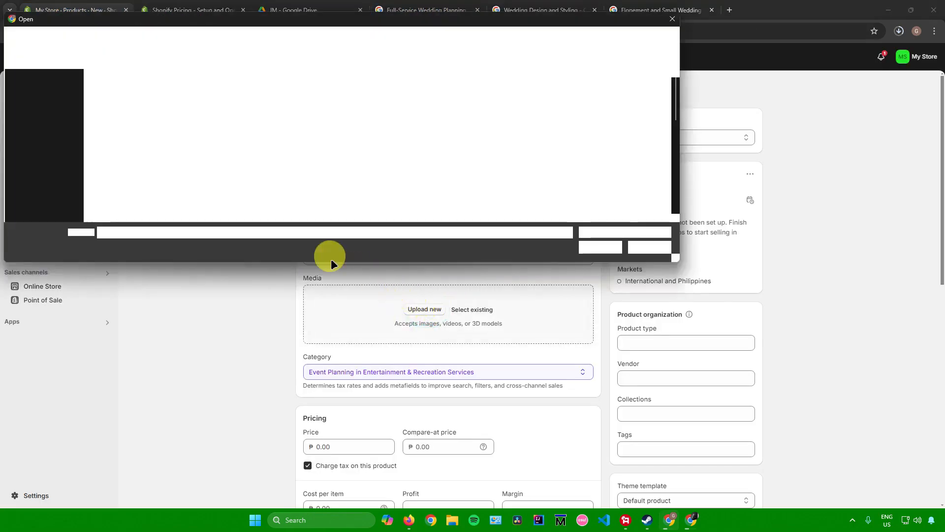
pyautogui.scroll(3, 52, 121)
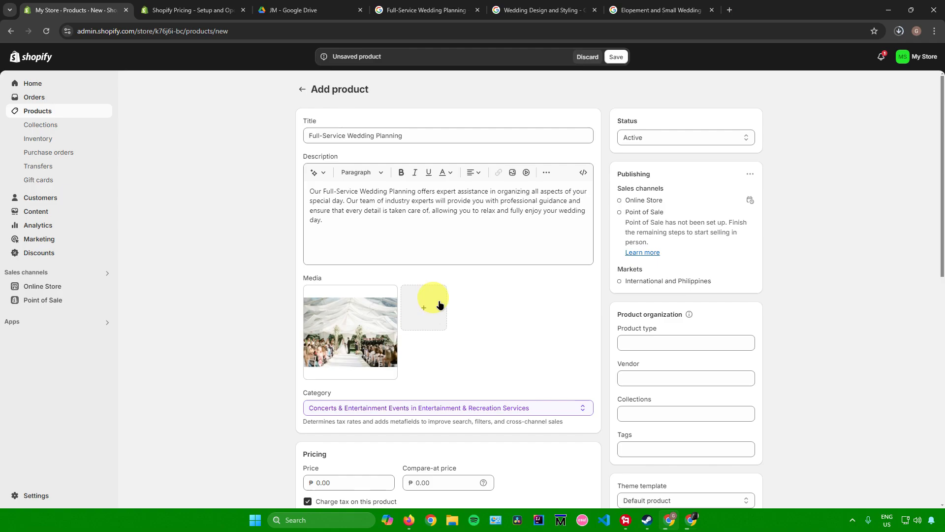
# Set the product's price to ₱200,000
pyautogui.scroll(-3, 463, 323)
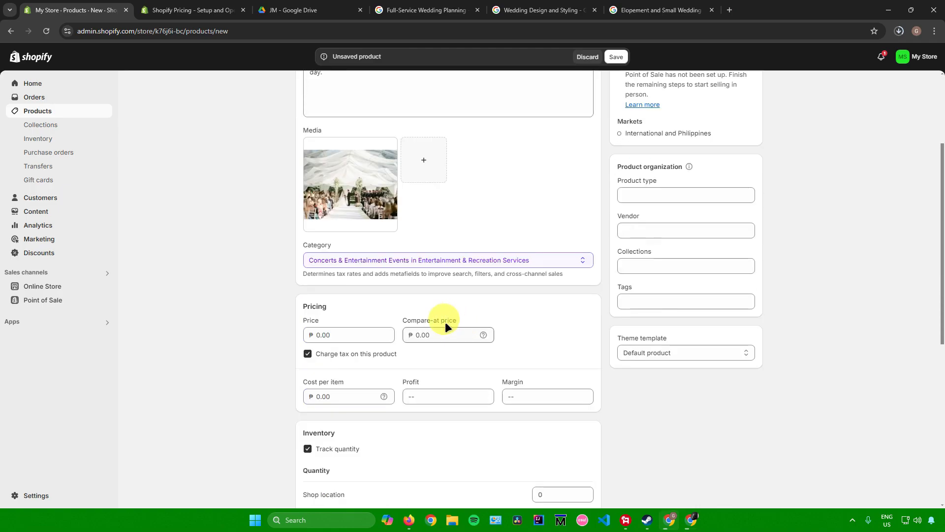
pyautogui.click(331, 335)
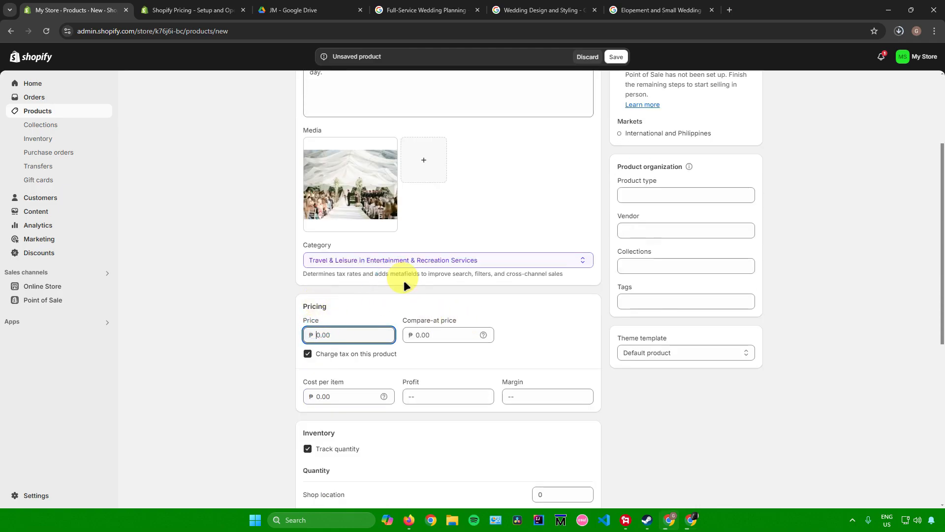
pyautogui.write('200000')
# Turn off quantity tracking for the product and unmark it as a physical product
pyautogui.scroll(-4, 404, 279)
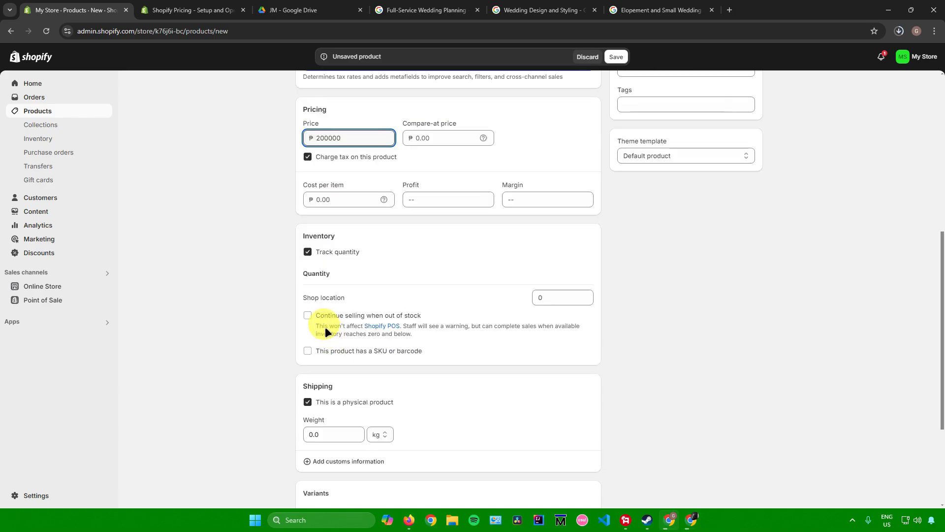
pyautogui.click(307, 252)
pyautogui.click(307, 251)
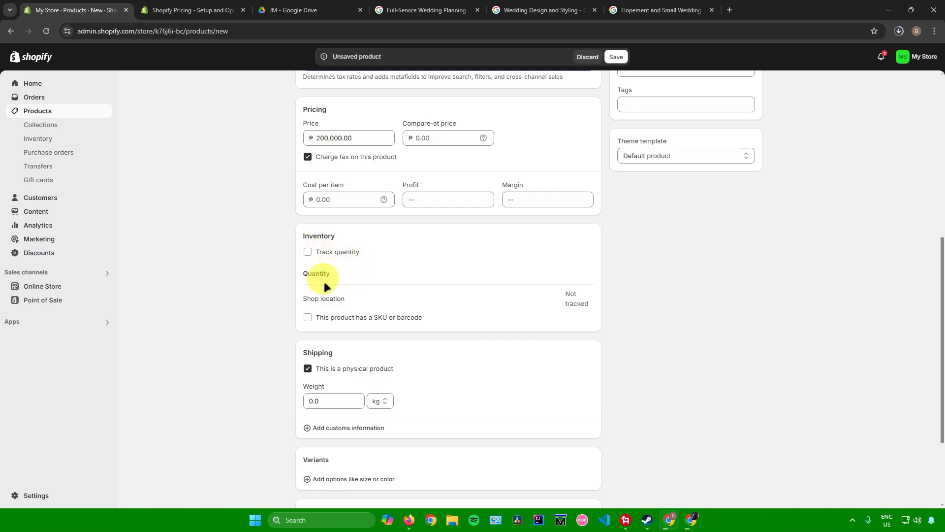
pyautogui.scroll(-1, 323, 281)
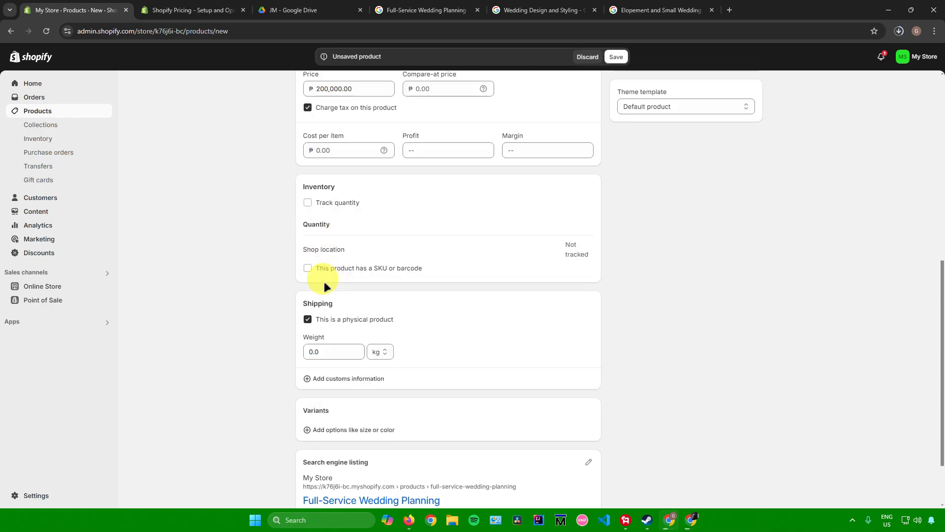
pyautogui.click(307, 320)
pyautogui.scroll(-1, 340, 315)
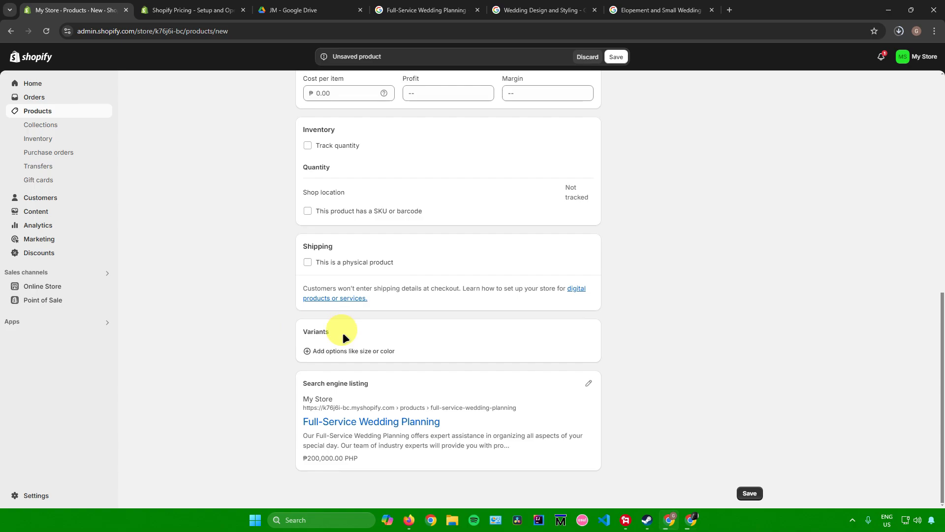
pyautogui.click(340, 349)
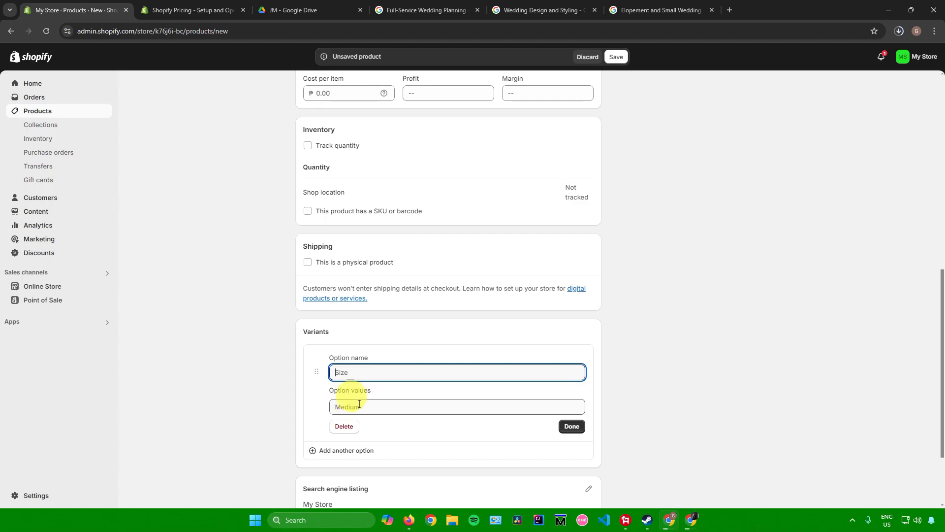
pyautogui.click(338, 417)
pyautogui.click(430, 382)
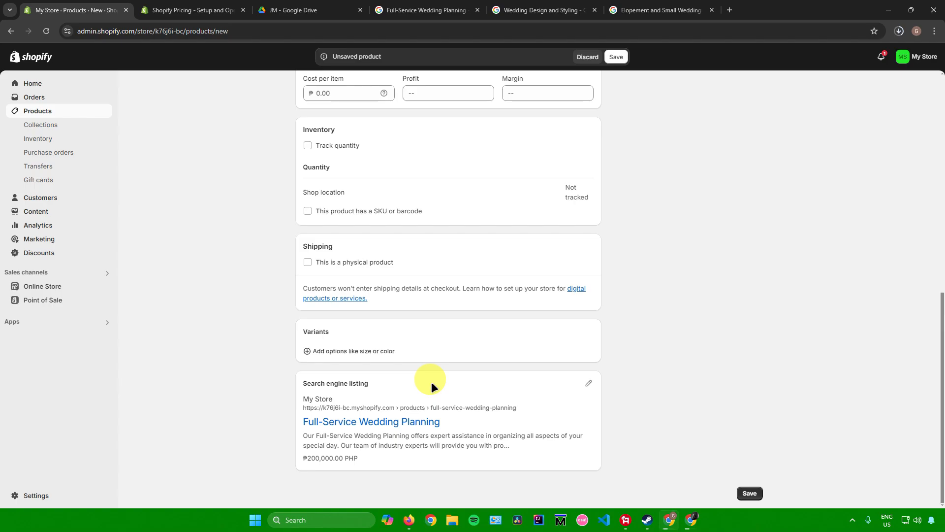
# Check which status options are available for the product
pyautogui.scroll(15, 431, 382)
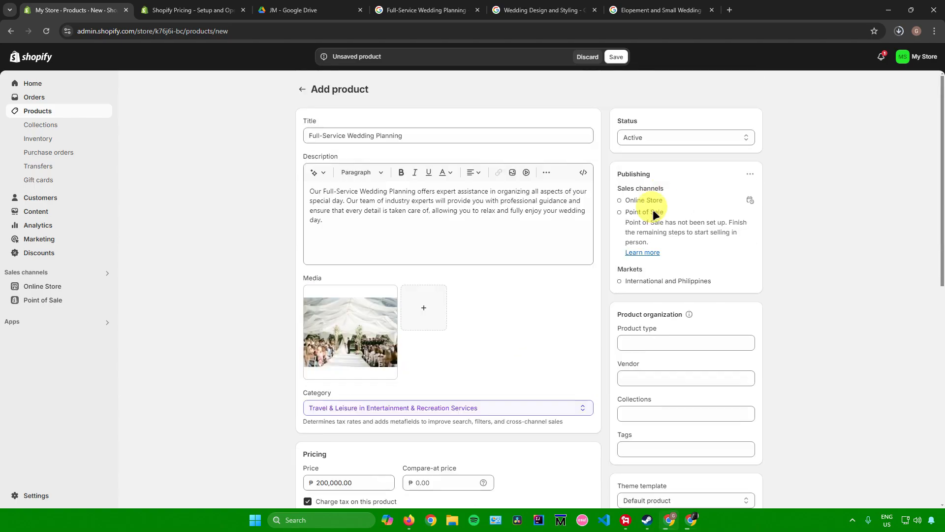
pyautogui.click(653, 135)
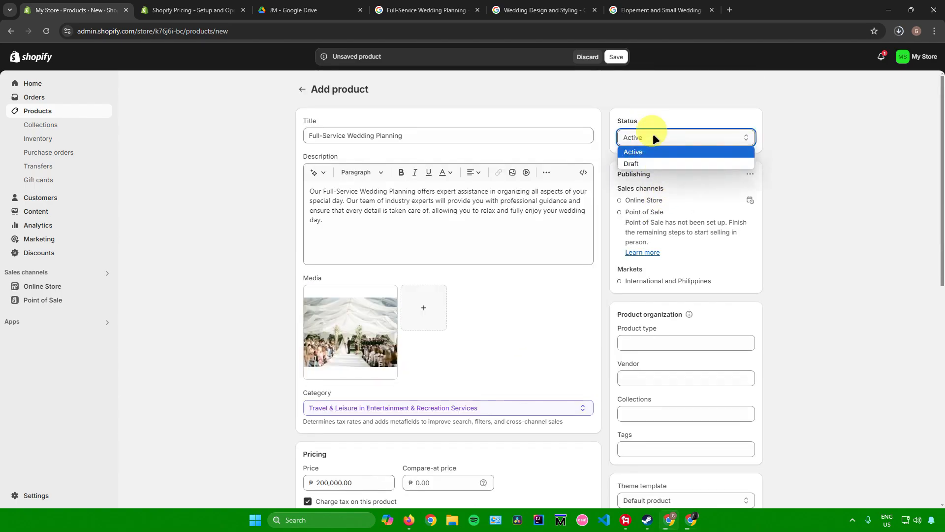
pyautogui.click(653, 134)
# Set the product type to "SErvices" in the product organization details
pyautogui.scroll(-2, 692, 236)
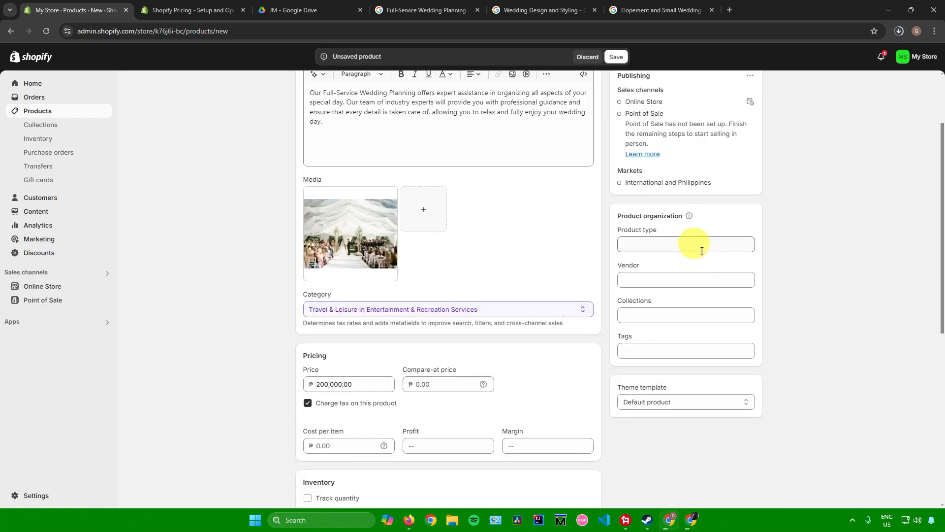
pyautogui.click(651, 248)
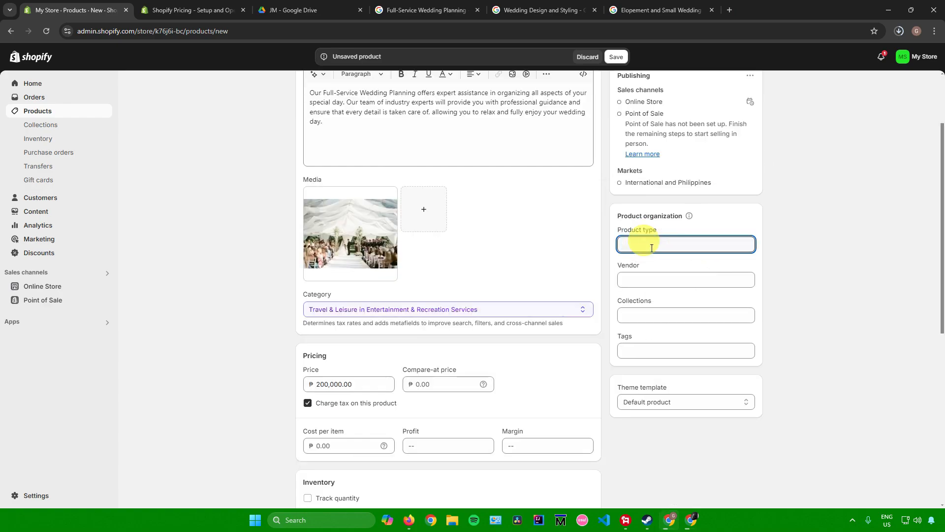
pyautogui.write('SErvices')
pyautogui.click(655, 275)
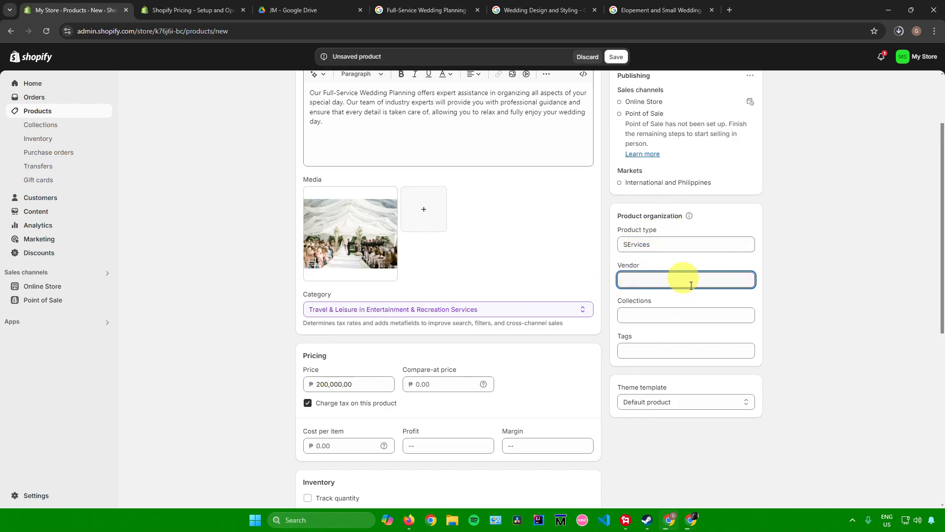
# Assign the product to the "Home page" collection and add the tag "Services"
pyautogui.scroll(-2, 690, 286)
pyautogui.click(634, 216)
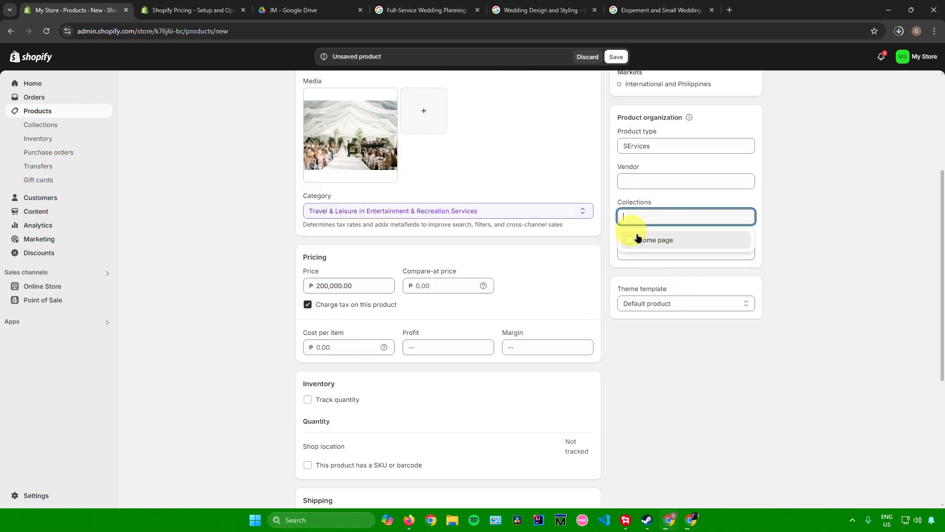
pyautogui.click(660, 241)
pyautogui.click(732, 252)
pyautogui.click(643, 262)
pyautogui.write('Services')
pyautogui.press('Return')
pyautogui.click(797, 265)
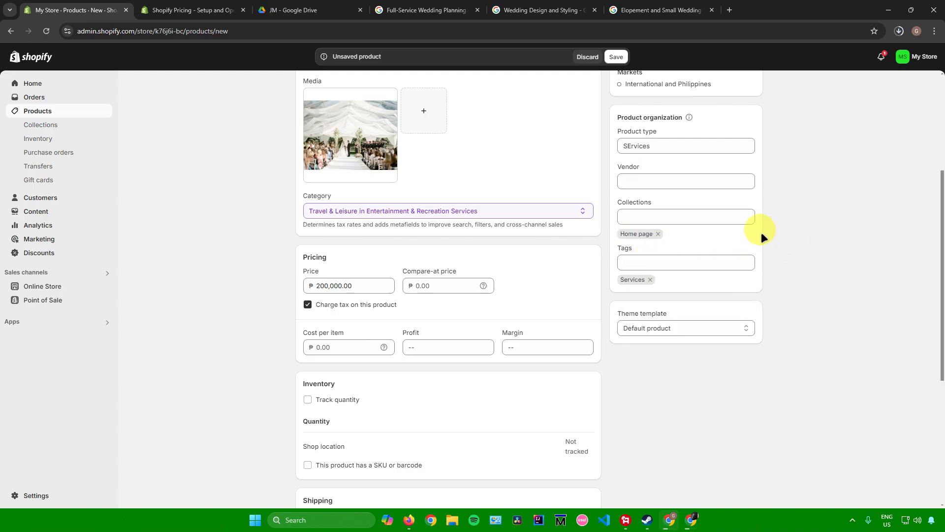
# Save the new product and return to the product list
pyautogui.scroll(4, 485, 238)
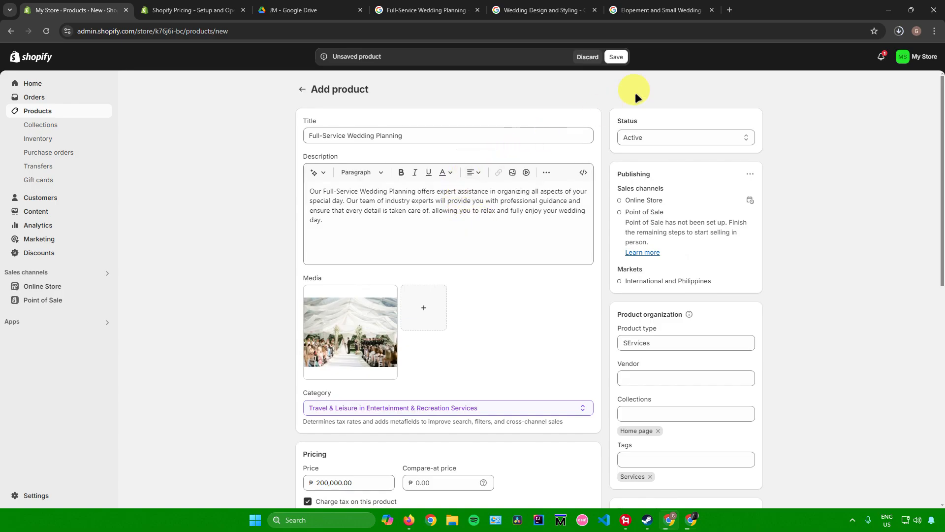
pyautogui.click(616, 57)
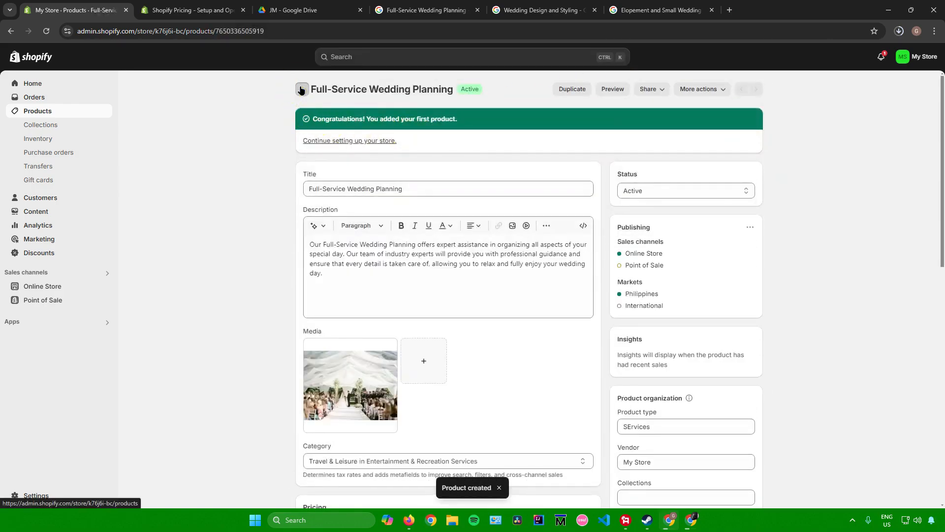
pyautogui.click(301, 89)
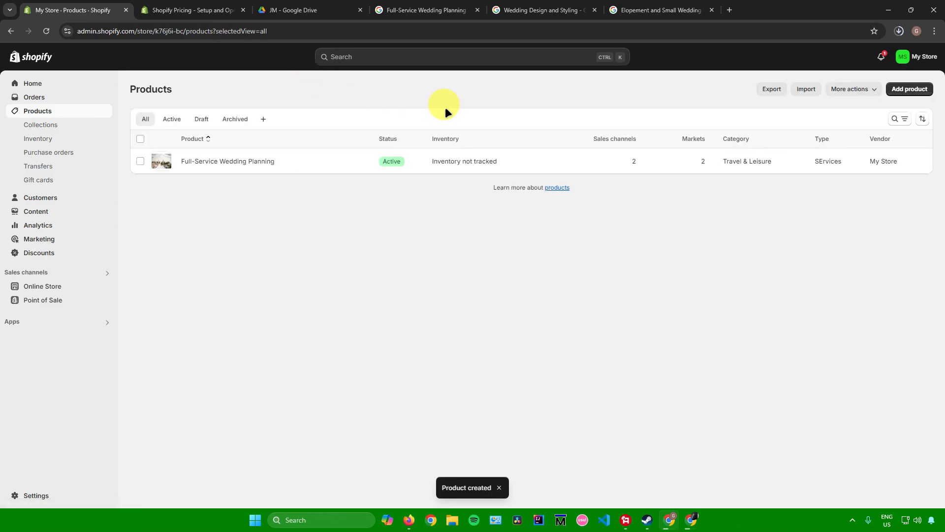
# Look at the Google image results for "Wedding Design and Styling" and "Elopement and Small Wedding Planning", then go back to the product list
pyautogui.click(547, 10)
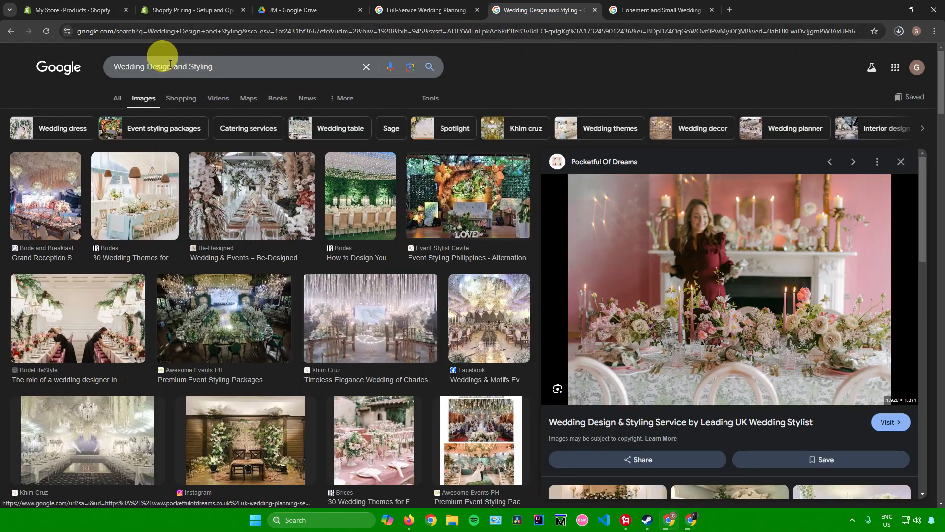
pyautogui.click(639, 10)
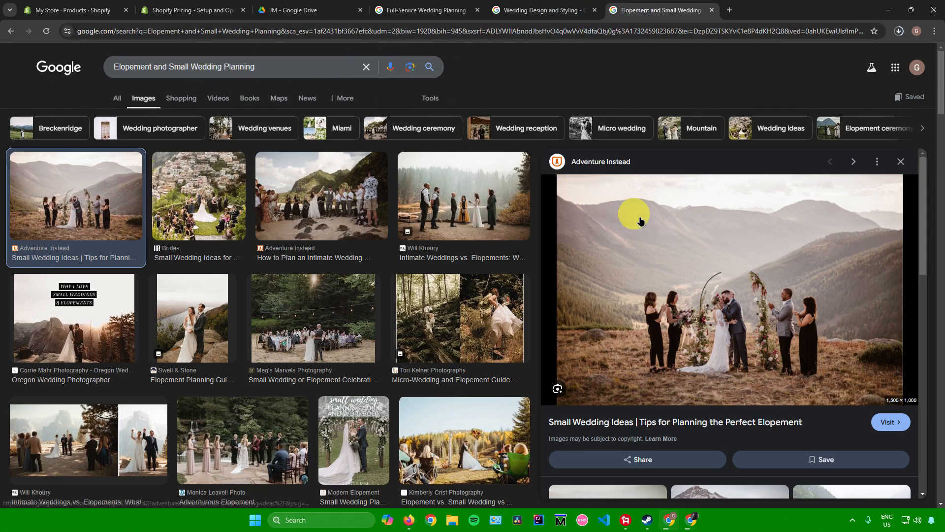
pyautogui.hotkey('ctrl', '1')
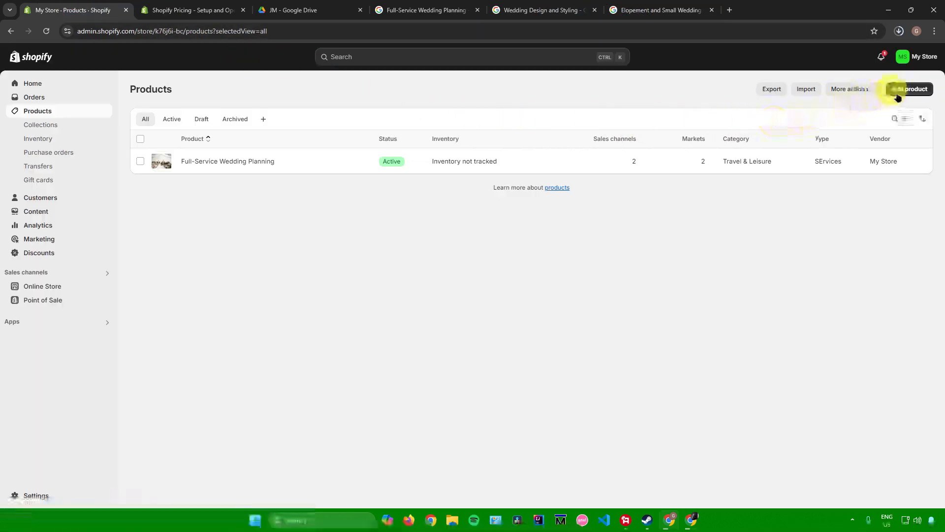
# Look over the blank form for adding a product, and return to the product list
pyautogui.click(909, 89)
pyautogui.click(498, 141)
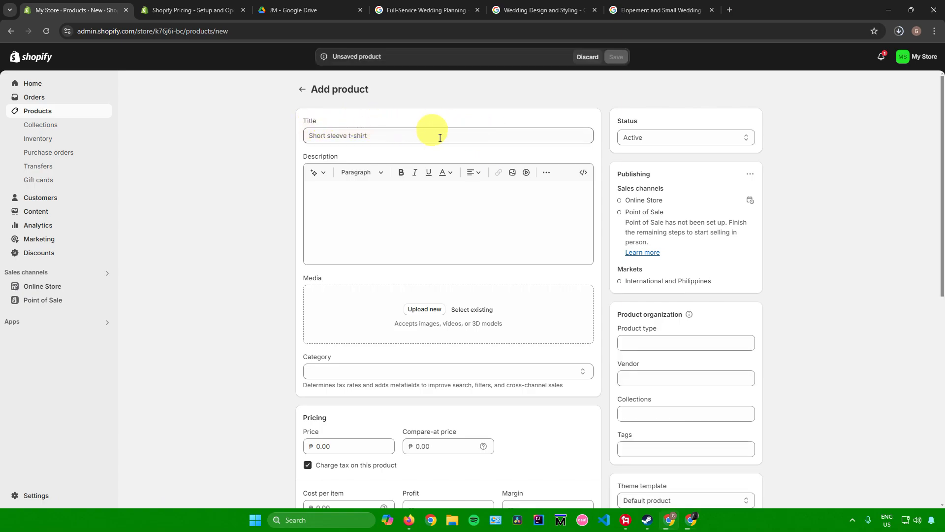
pyautogui.click(372, 210)
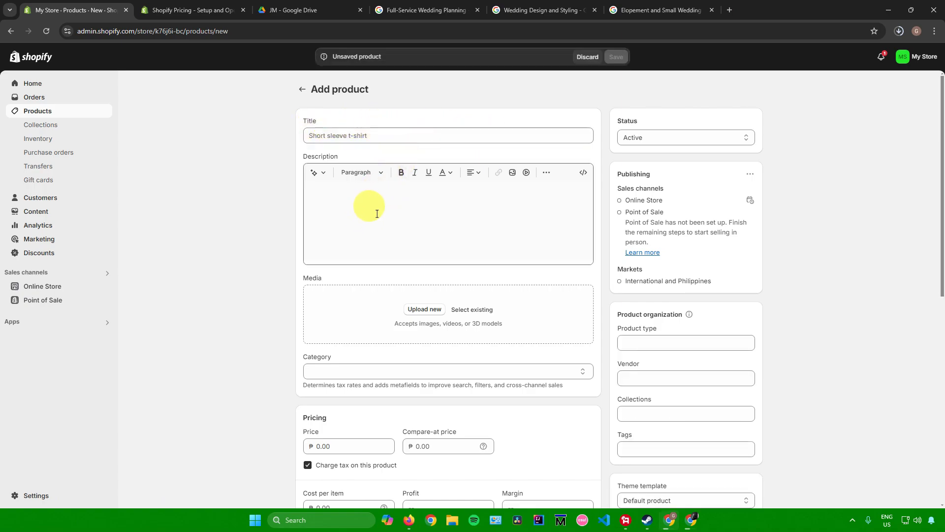
pyautogui.click(302, 88)
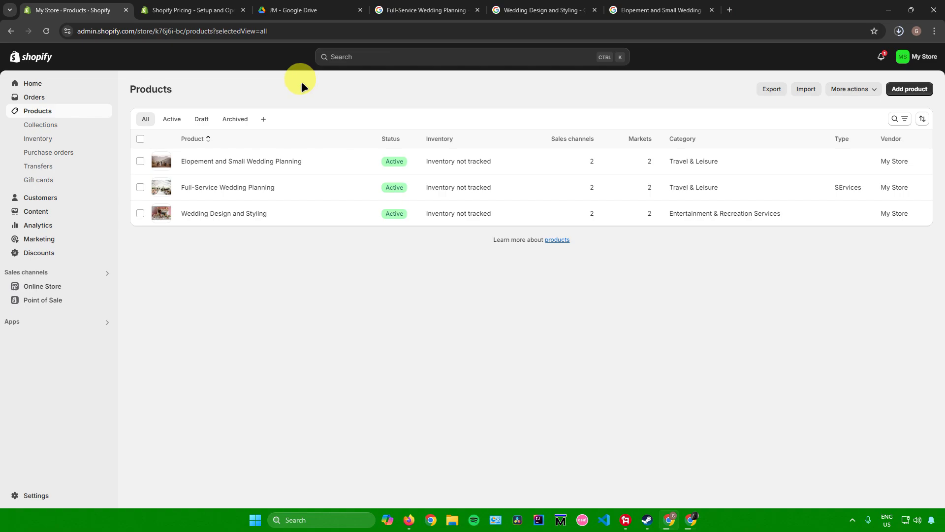
# Go to the Shopify App Store from the recommended apps and search it for "appointly"
pyautogui.click(20, 321)
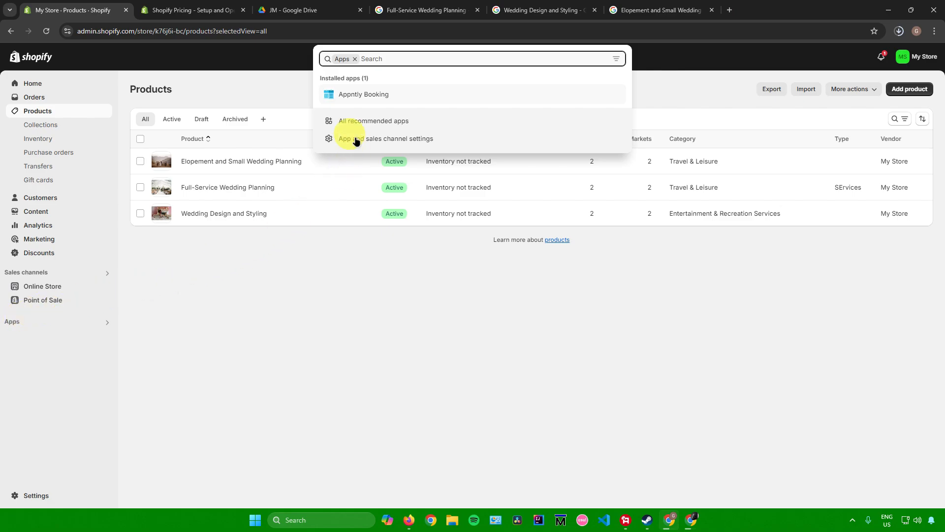
pyautogui.click(357, 119)
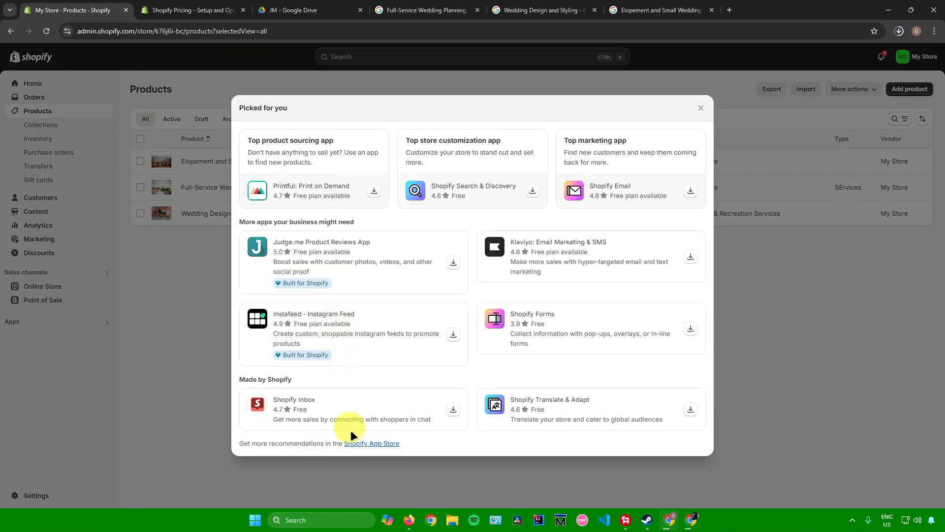
pyautogui.click(373, 444)
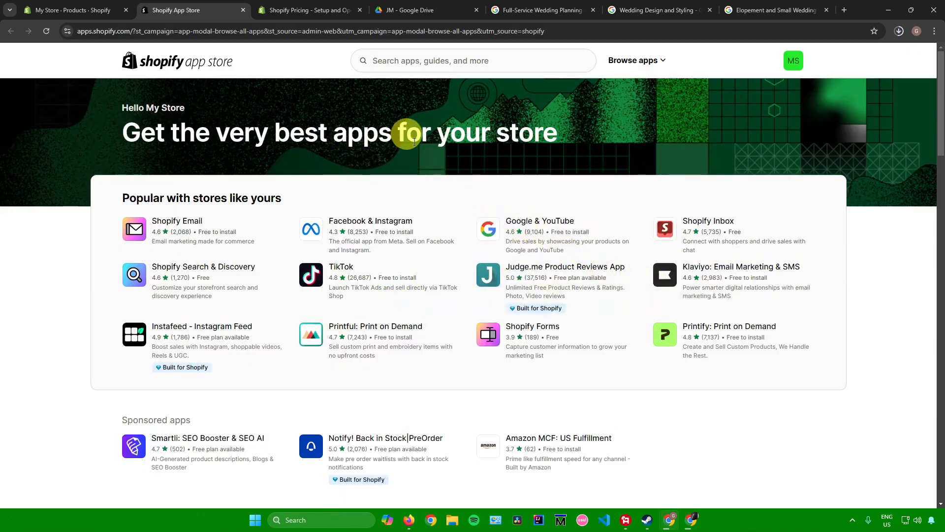
pyautogui.click(399, 66)
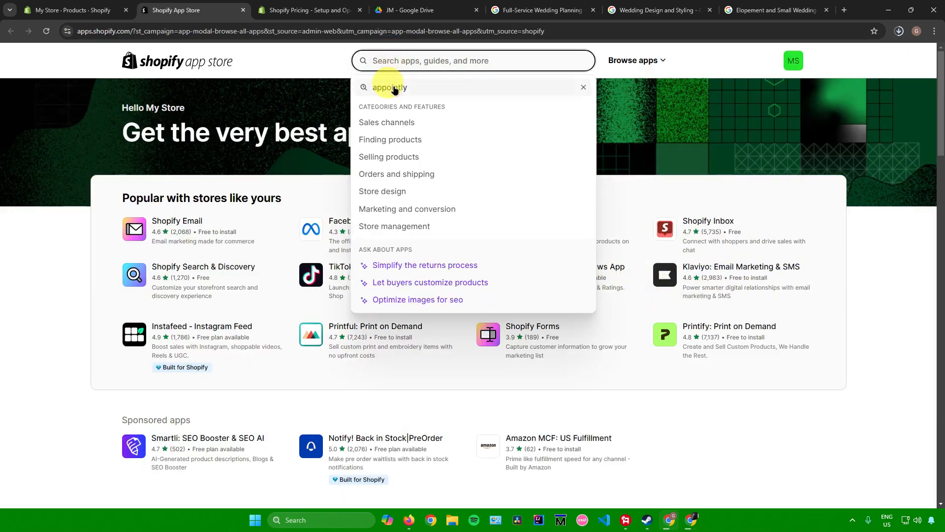
pyautogui.click(393, 87)
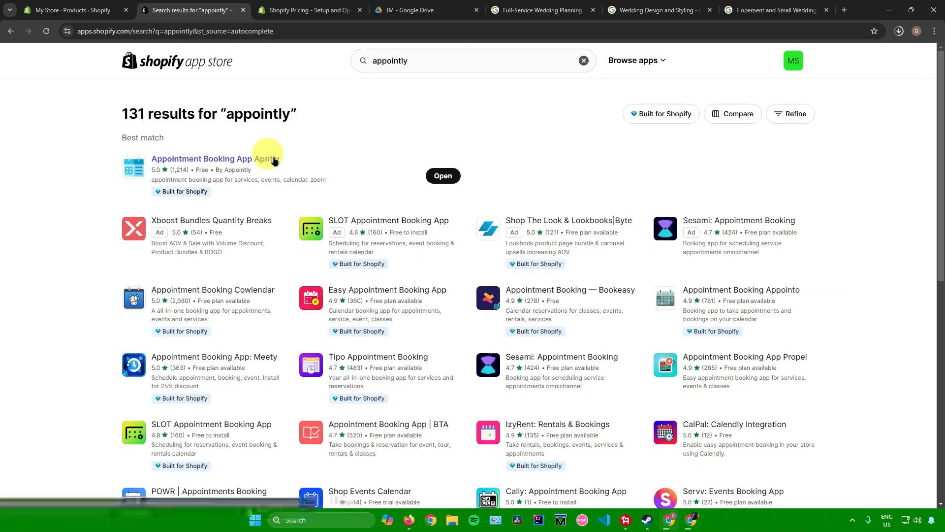
# Open the Appointment Booking App Apntly from its store listing and go to its list of services
pyautogui.click(182, 158)
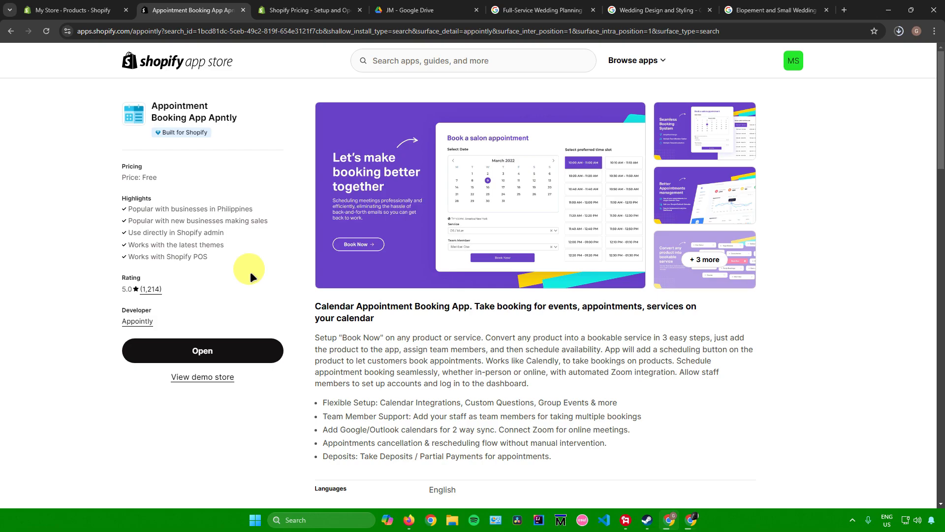
pyautogui.click(214, 347)
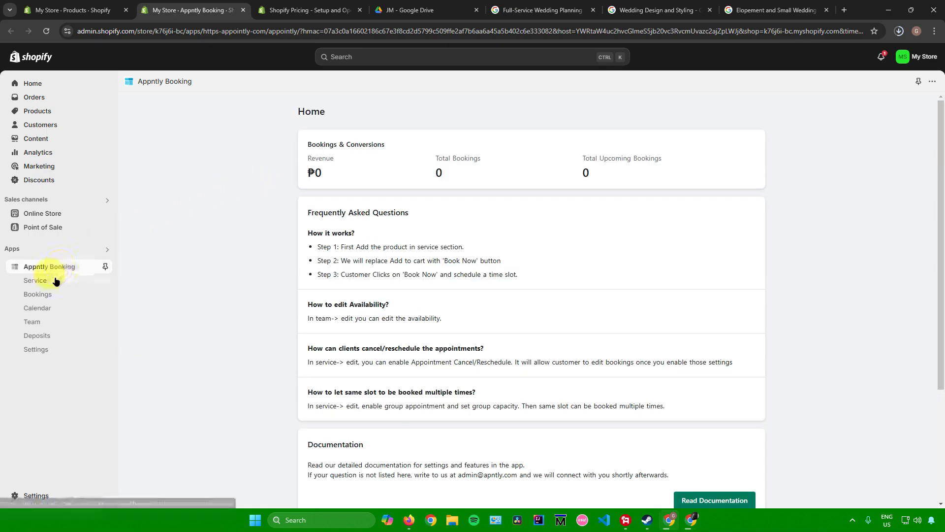
pyautogui.click(56, 281)
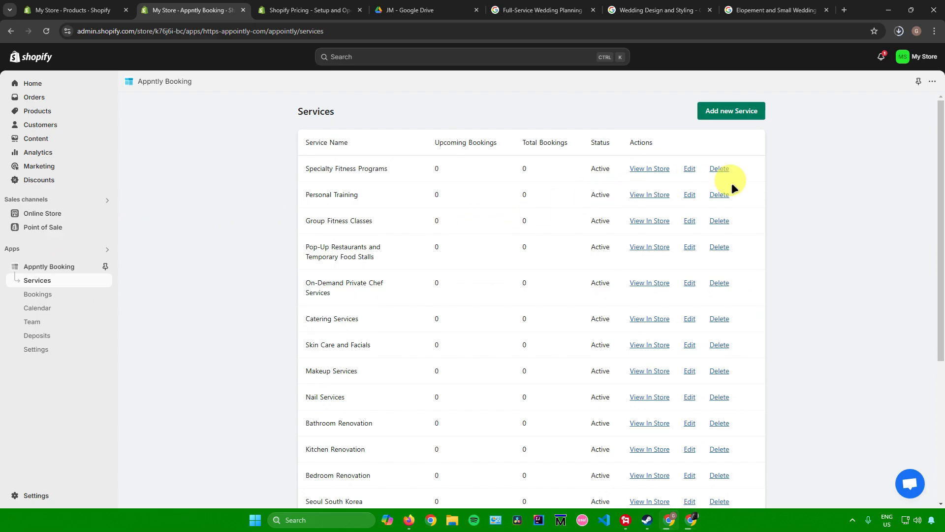
# Add the Full-Service Wedding Planning product as a bookable service, checking the product names in the store's product list
pyautogui.click(725, 108)
pyautogui.click(351, 170)
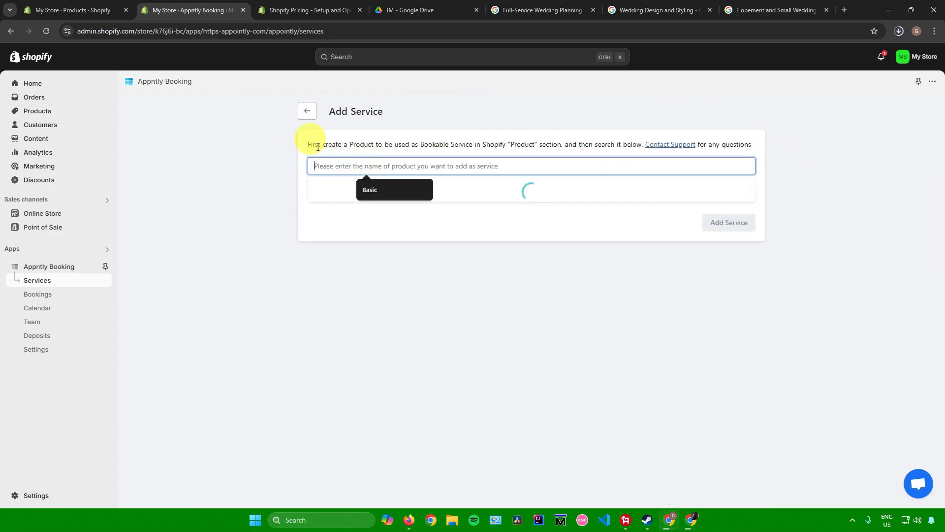
pyautogui.click(280, 163)
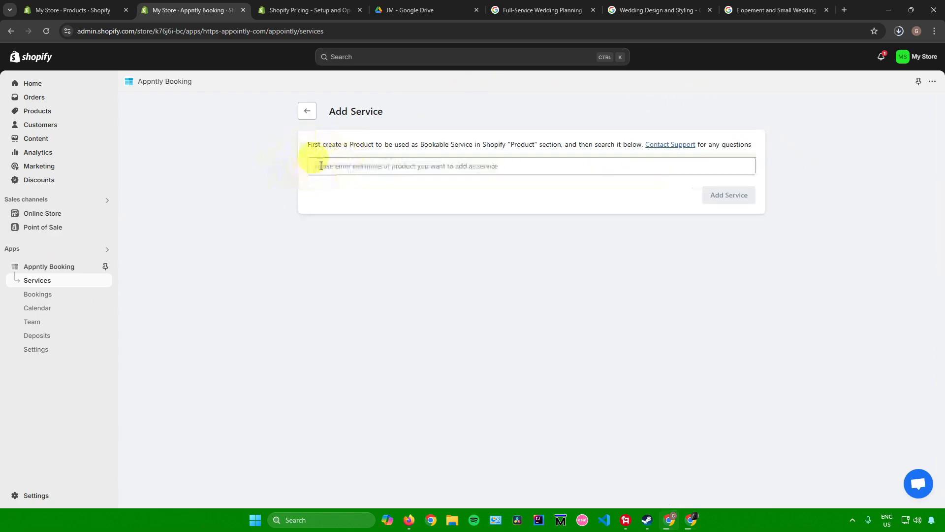
pyautogui.click(96, 10)
pyautogui.click(590, 101)
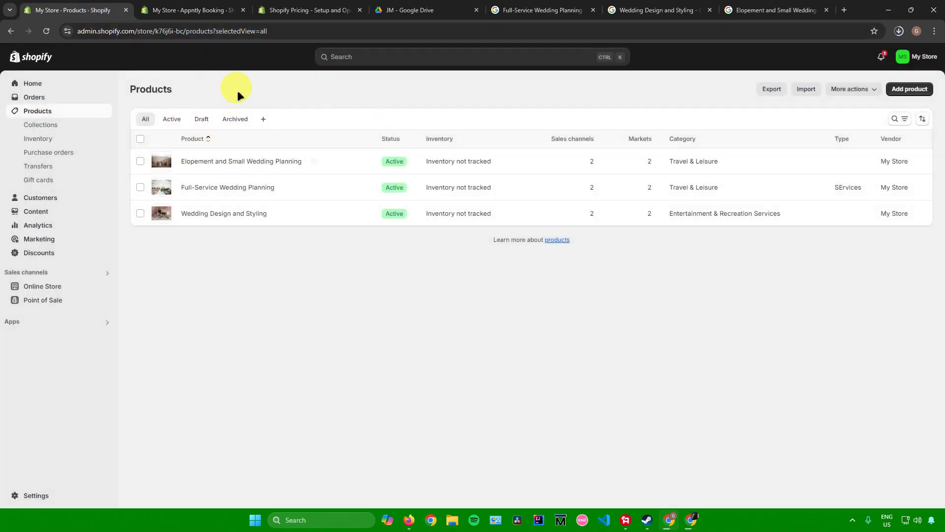
pyautogui.click(191, 11)
pyautogui.click(346, 165)
pyautogui.write('Full')
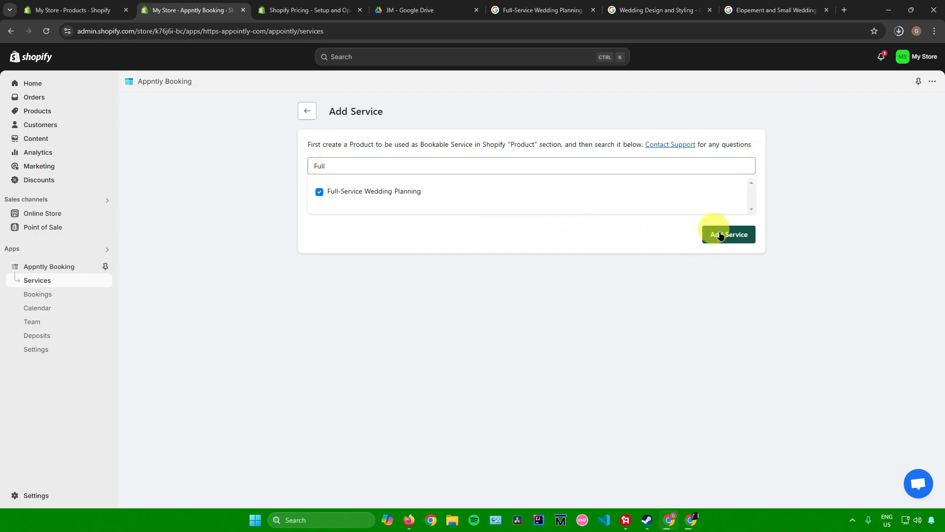
pyautogui.click(720, 236)
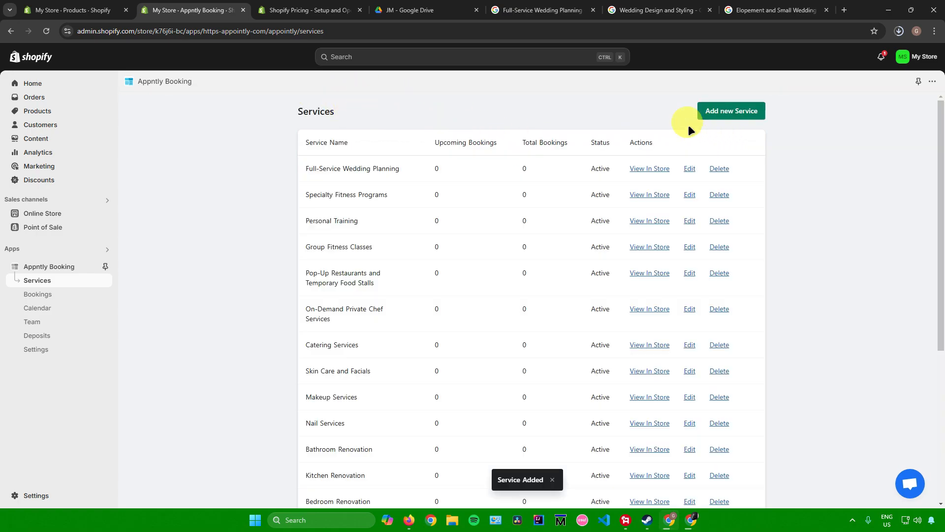
# Add the Wedding Design and Styling product as a bookable service, finding it with the search text "We"
pyautogui.click(79, 10)
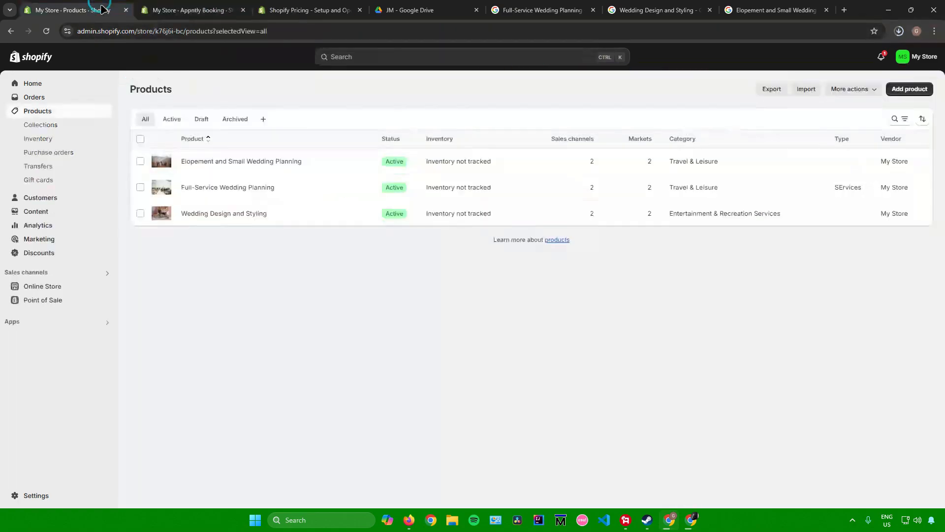
pyautogui.click(194, 6)
pyautogui.click(388, 167)
pyautogui.write('We')
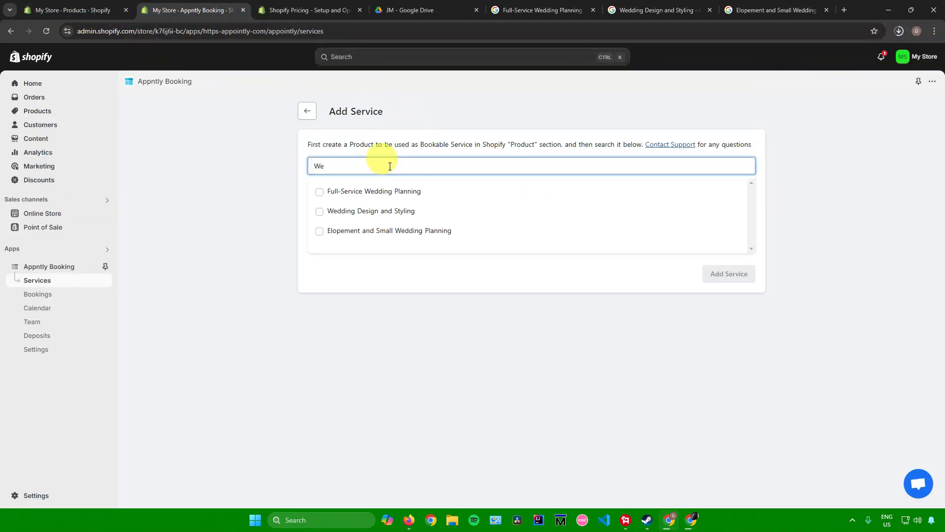
pyautogui.click(376, 210)
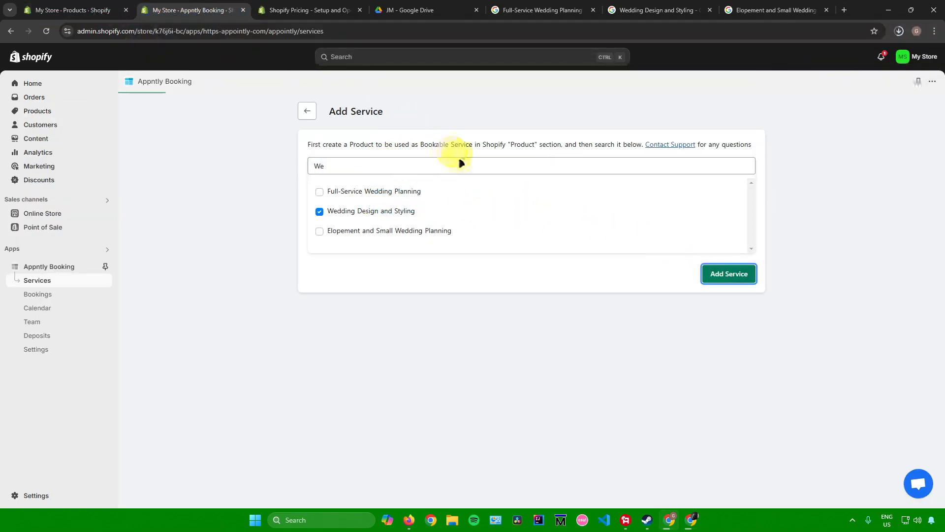
pyautogui.click(729, 273)
# Add the Elopement and Small Wedding Planning product as a bookable service, finding it with the search text "Elope"
pyautogui.click(718, 109)
pyautogui.click(350, 167)
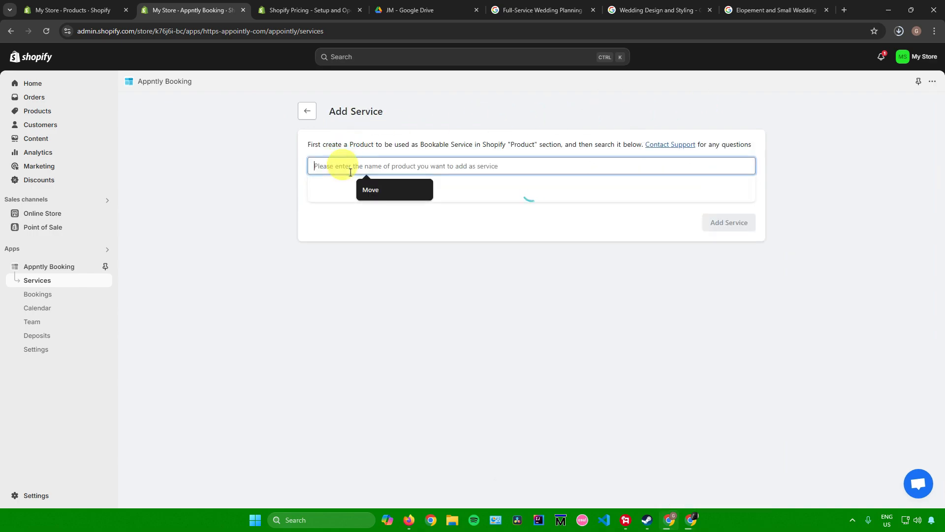
pyautogui.write('Elope')
pyautogui.click(319, 192)
pyautogui.click(729, 223)
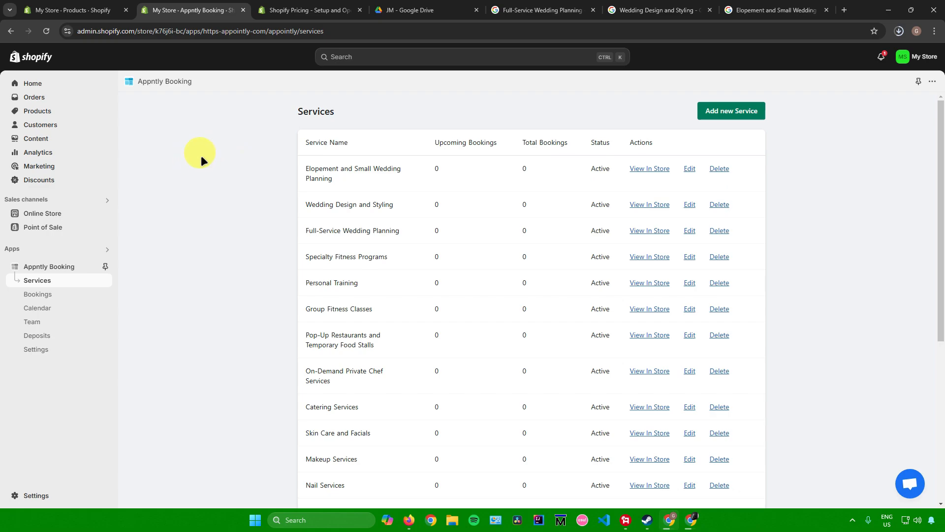
# Look through the online store's themes, the popular free themes and the Shopify Theme Store, then return to the store's own themes
pyautogui.click(43, 213)
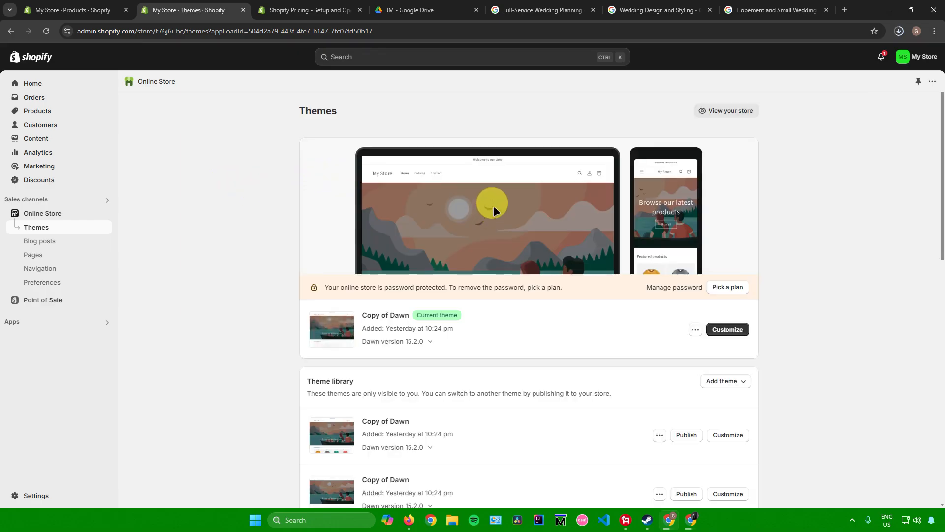
pyautogui.scroll(-10, 493, 207)
pyautogui.scroll(-2, 494, 205)
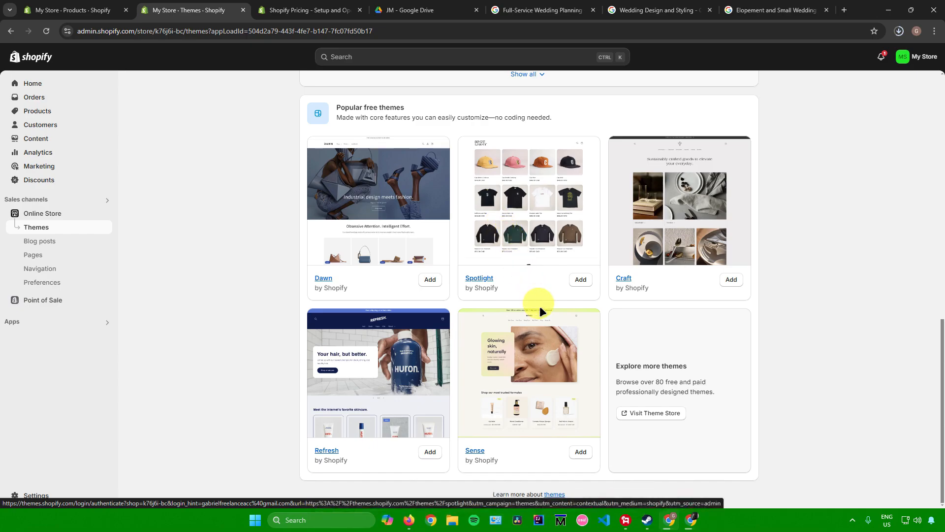
pyautogui.click(654, 412)
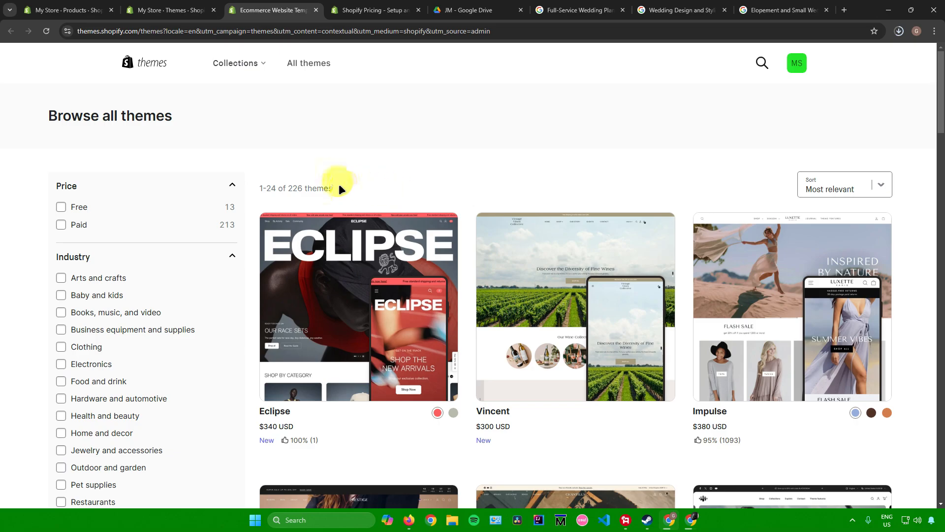
pyautogui.hotkey('ctrl', 'shift', 'Tab')
pyautogui.scroll(10, 346, 214)
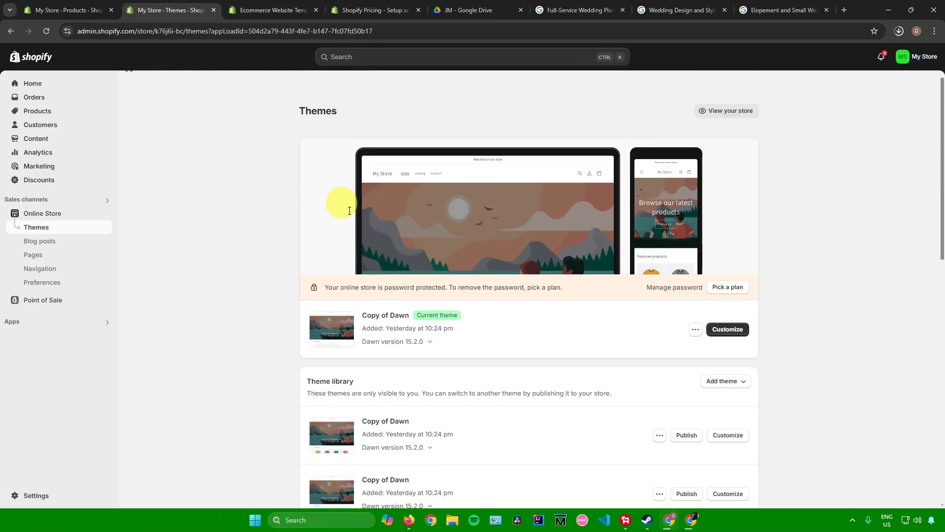
# Customize the current Copy of Dawn theme, setting full-service-wedding-planning-colorado as the first image of the home page's image banner
pyautogui.click(741, 329)
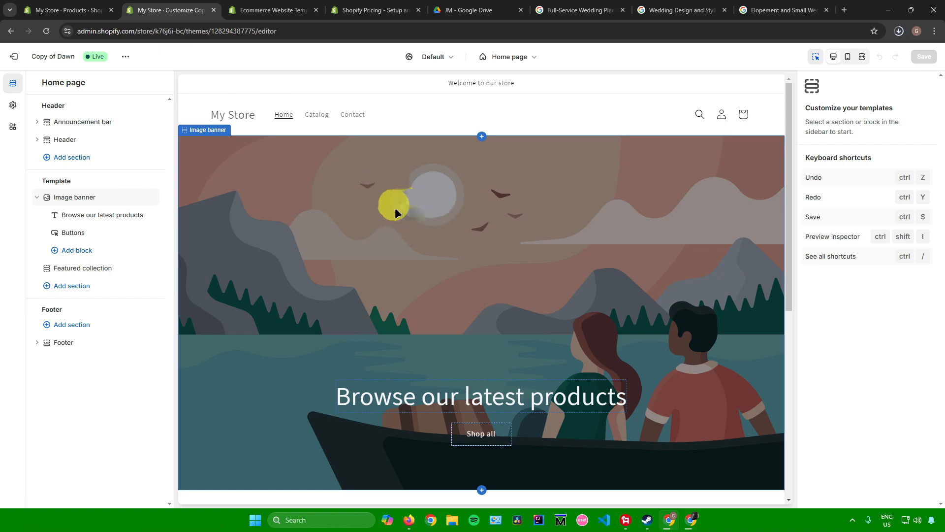
pyautogui.click(348, 200)
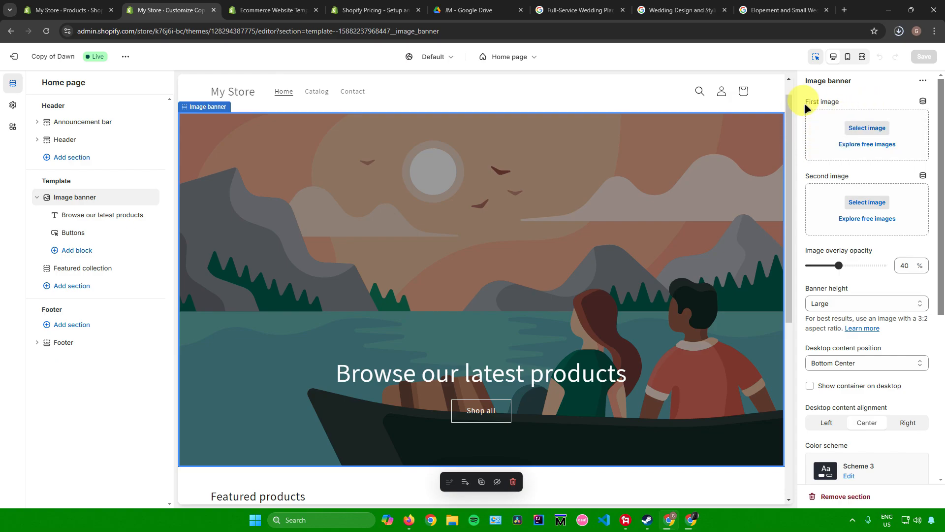
pyautogui.click(867, 127)
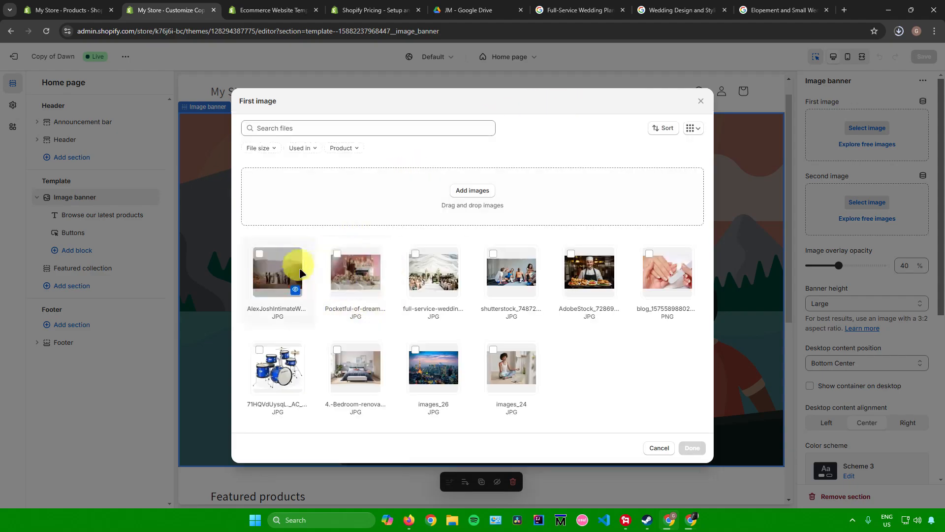
pyautogui.click(421, 270)
pyautogui.click(692, 447)
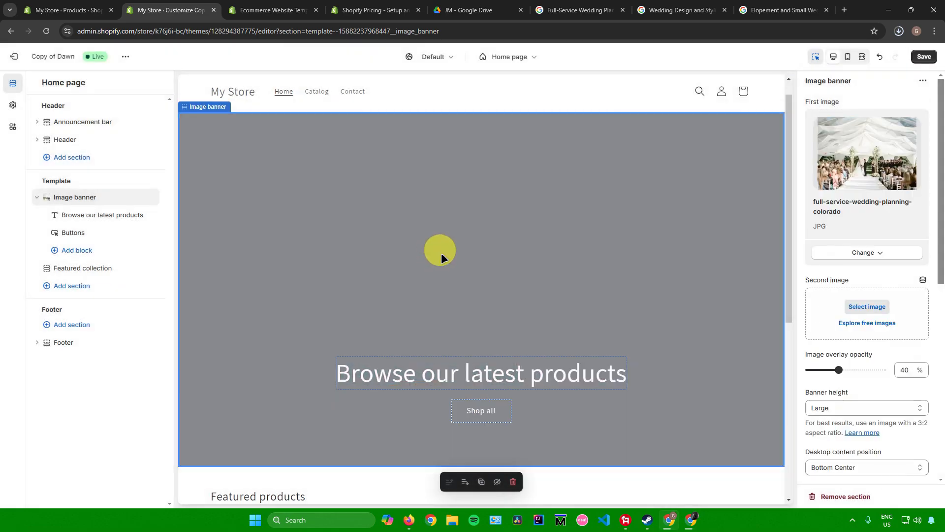
# Replace the image banner's heading text with "Wedding Planning Services!"
pyautogui.scroll(-1, 493, 296)
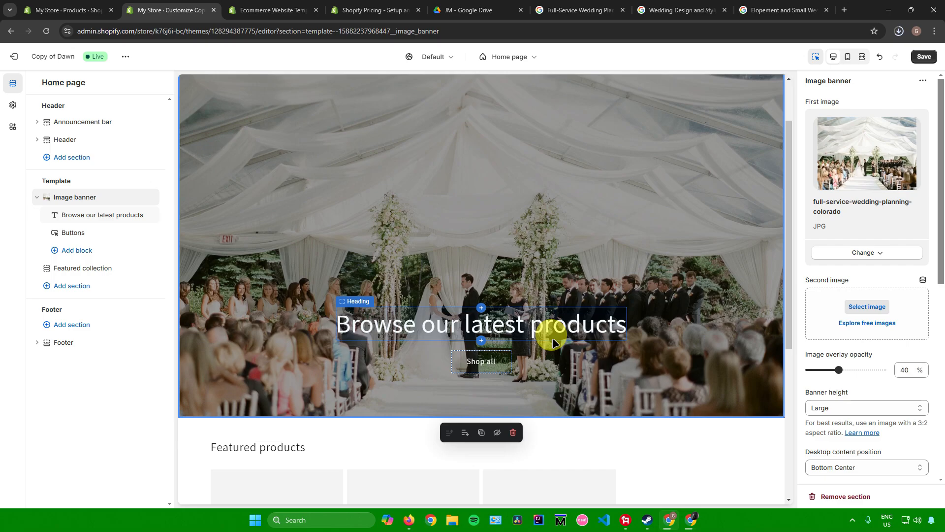
pyautogui.click(540, 328)
pyautogui.click(910, 142)
pyautogui.hotkey('ctrl', 'a')
pyautogui.press('BackSpace')
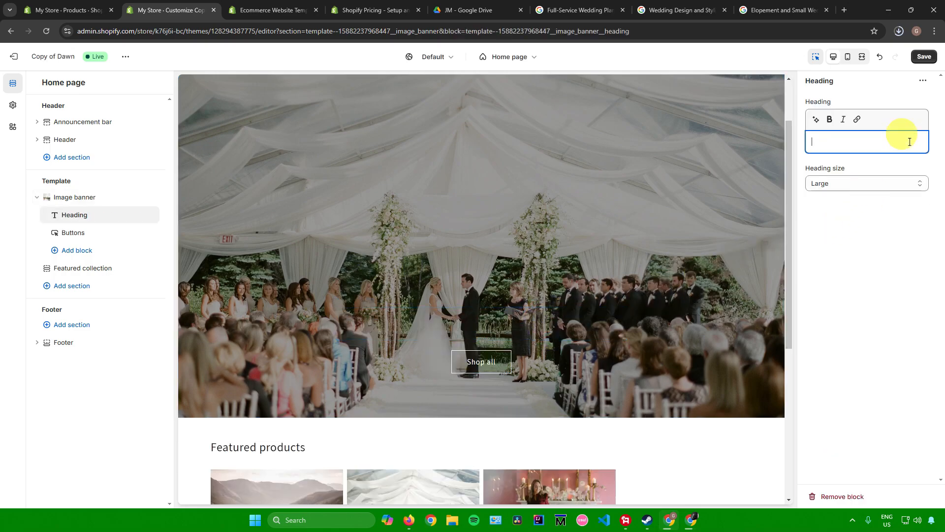
pyautogui.write('Wedding Planni')
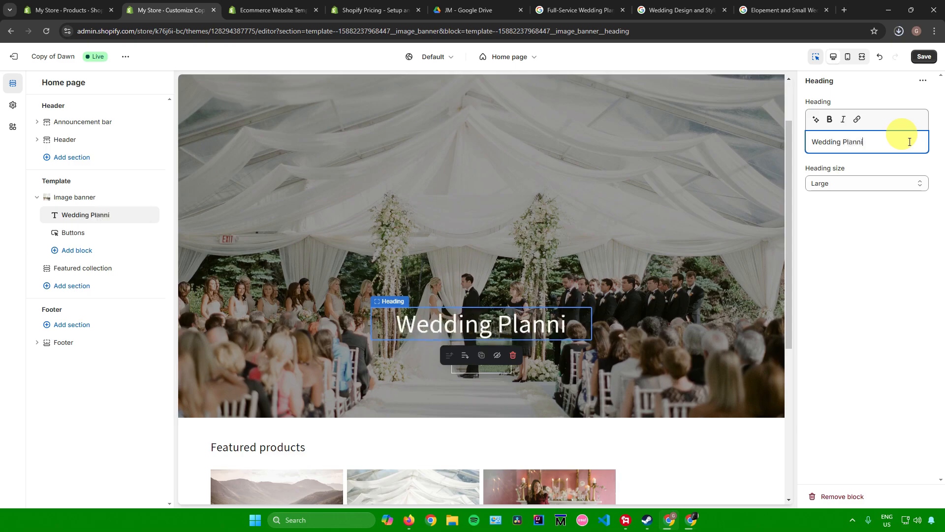
pyautogui.write('ng services!')
pyautogui.click(884, 250)
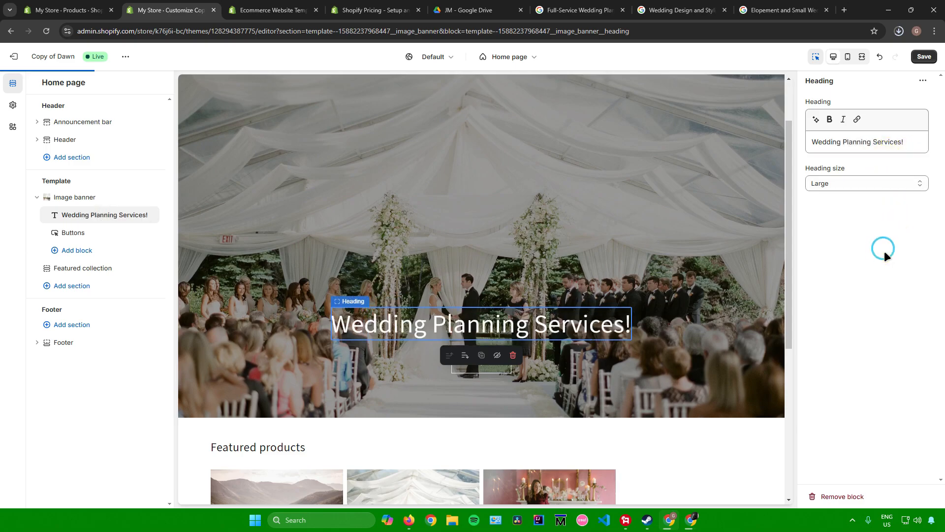
pyautogui.scroll(-5, 565, 229)
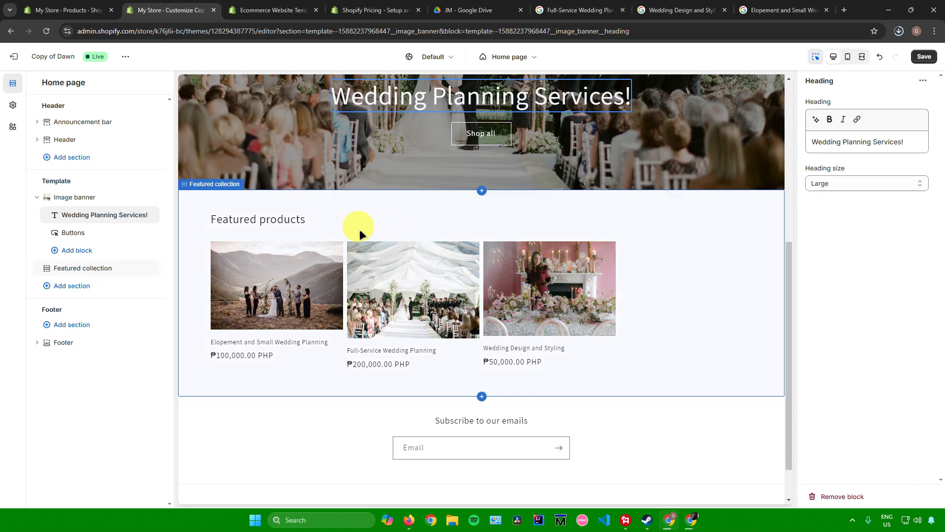
pyautogui.moveTo(74, 182); pyautogui.dragTo(45, 181)
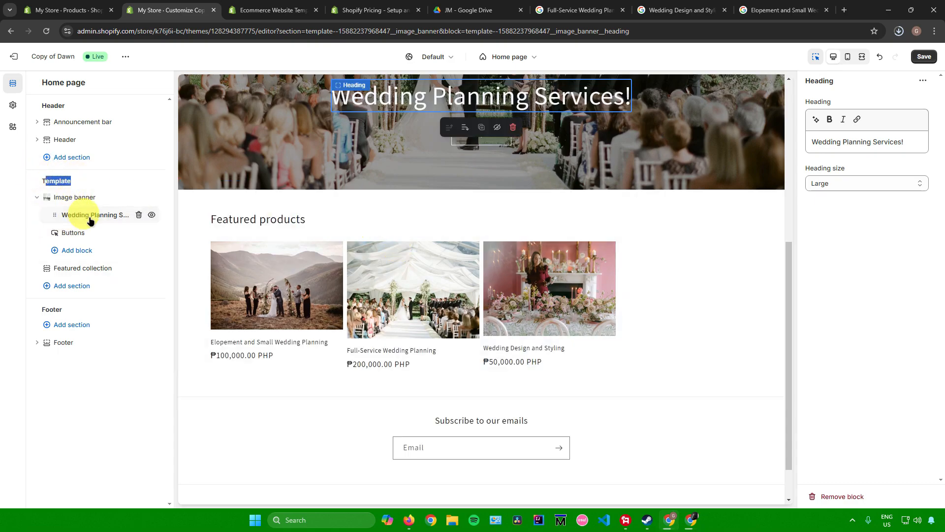
# Add a Featured product section to the home page template and assign the Full-Service Wedding Planning product to it
pyautogui.click(72, 285)
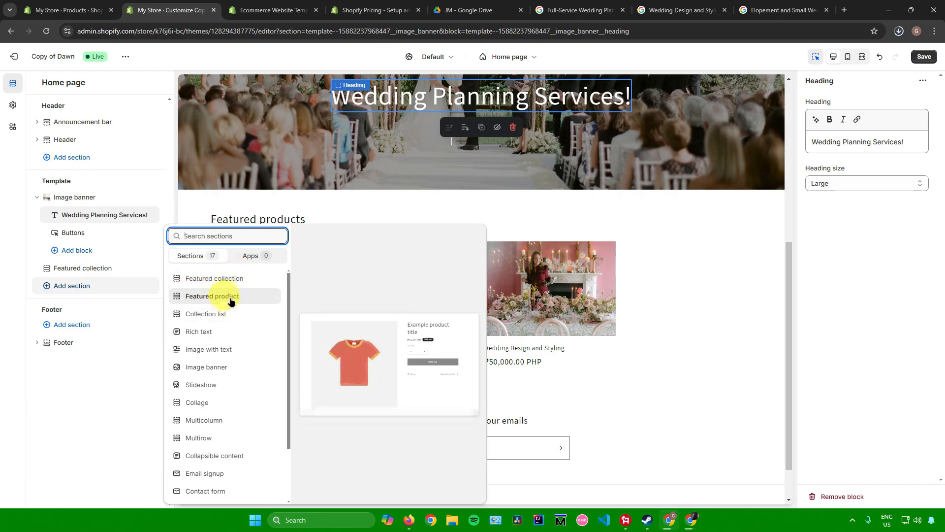
pyautogui.scroll(-3, 227, 303)
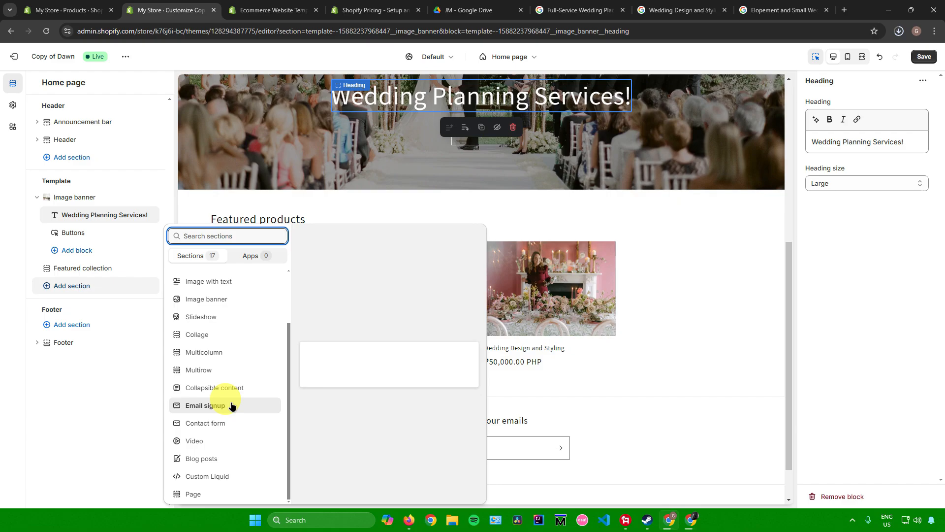
pyautogui.scroll(2, 231, 394)
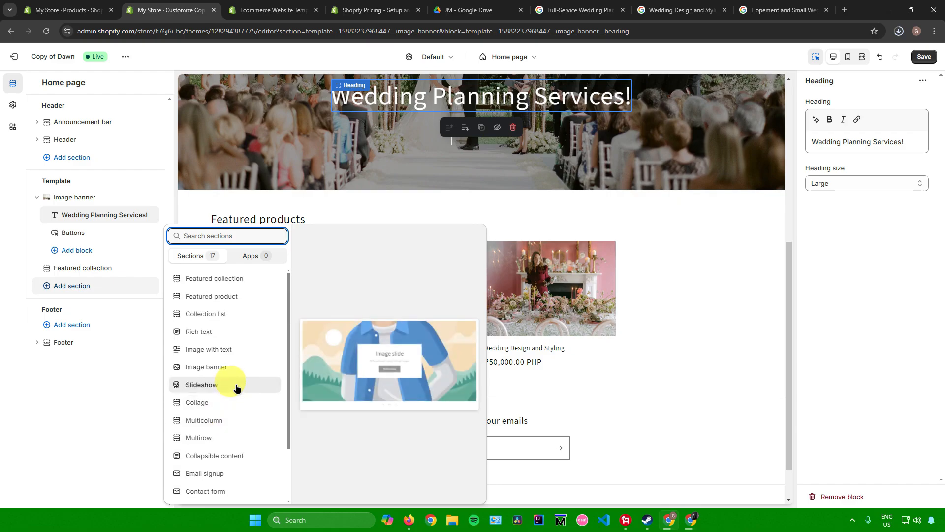
pyautogui.click(235, 296)
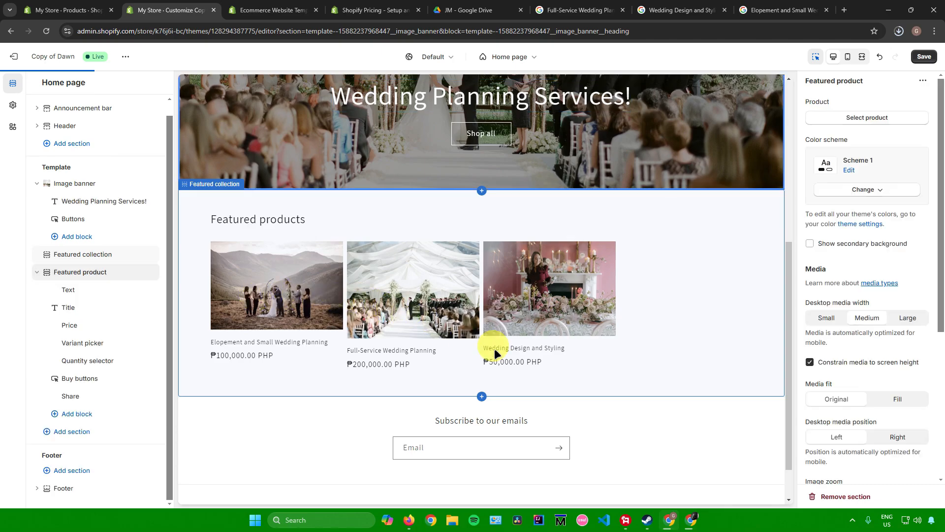
pyautogui.click(847, 118)
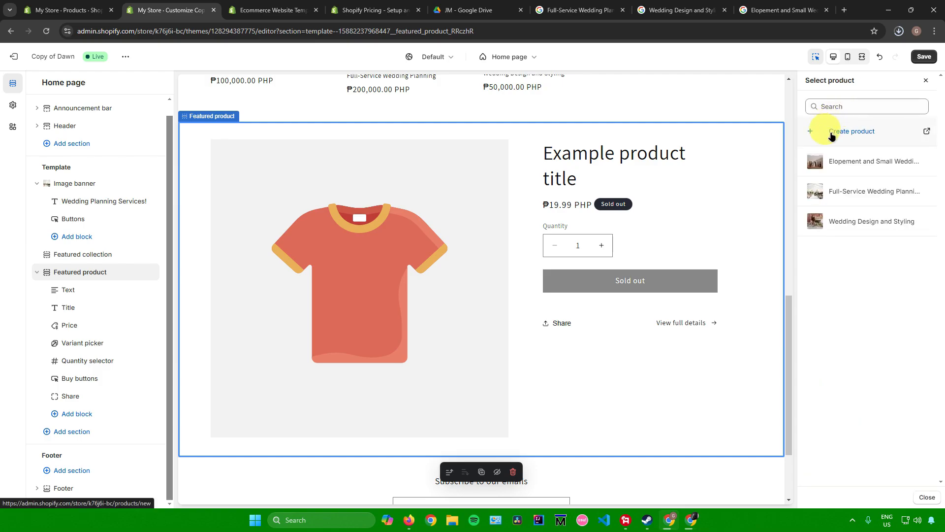
pyautogui.click(842, 190)
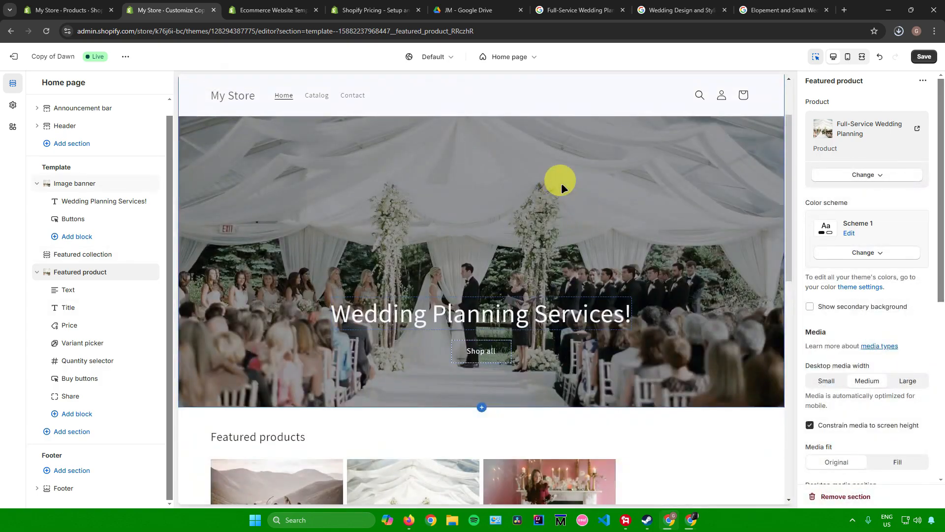
pyautogui.click(512, 62)
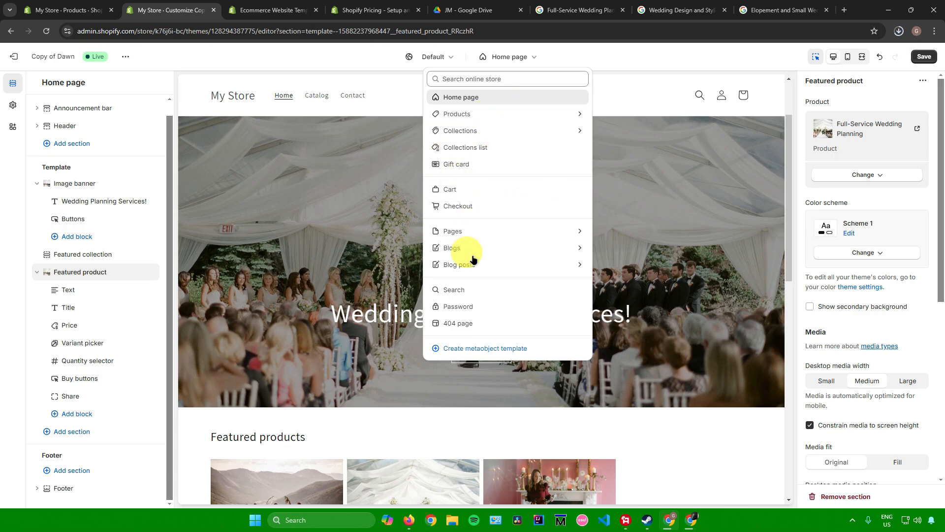
pyautogui.click(507, 57)
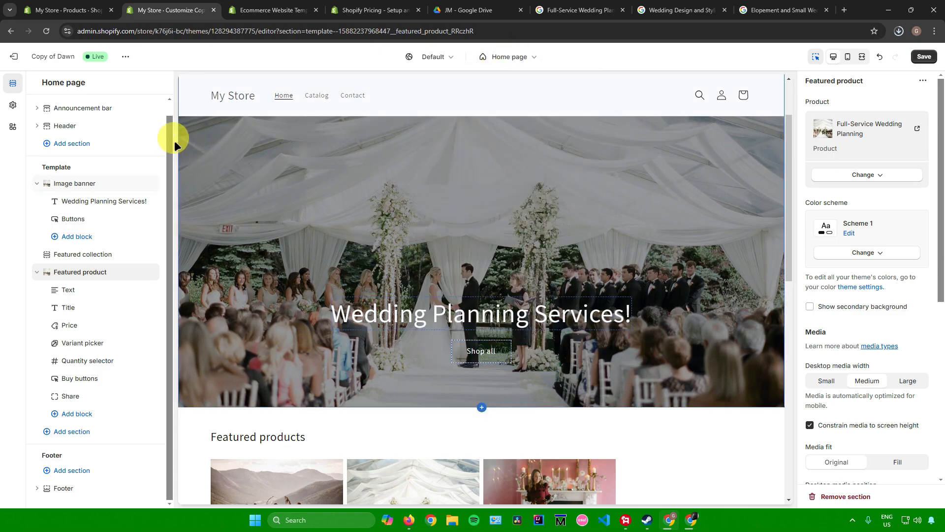
# Enable the Appointly app embed in the theme, then save the changes and leave the theme editor
pyautogui.click(11, 128)
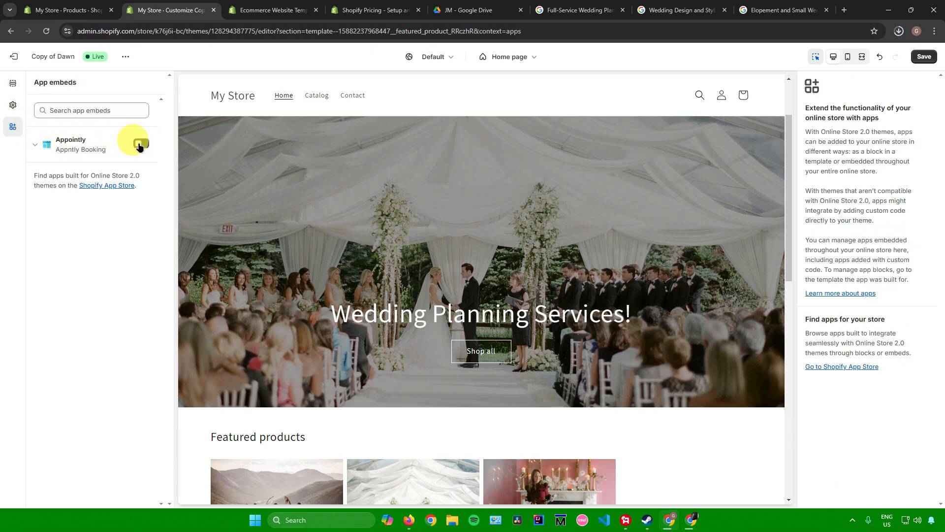
pyautogui.click(141, 144)
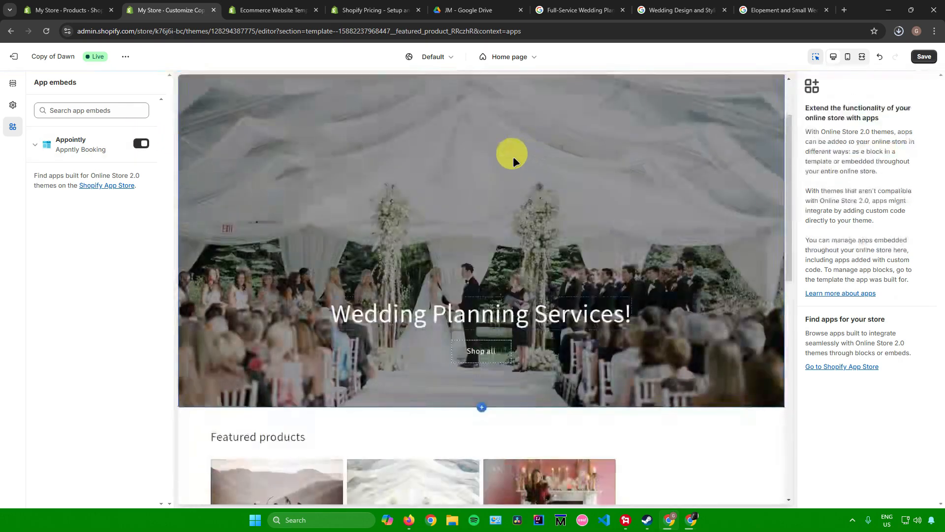
pyautogui.click(924, 57)
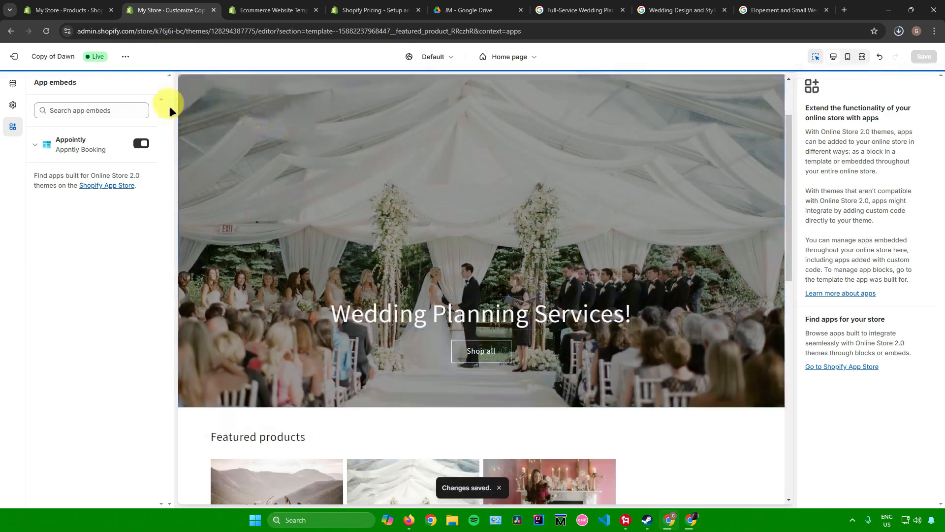
pyautogui.click(14, 57)
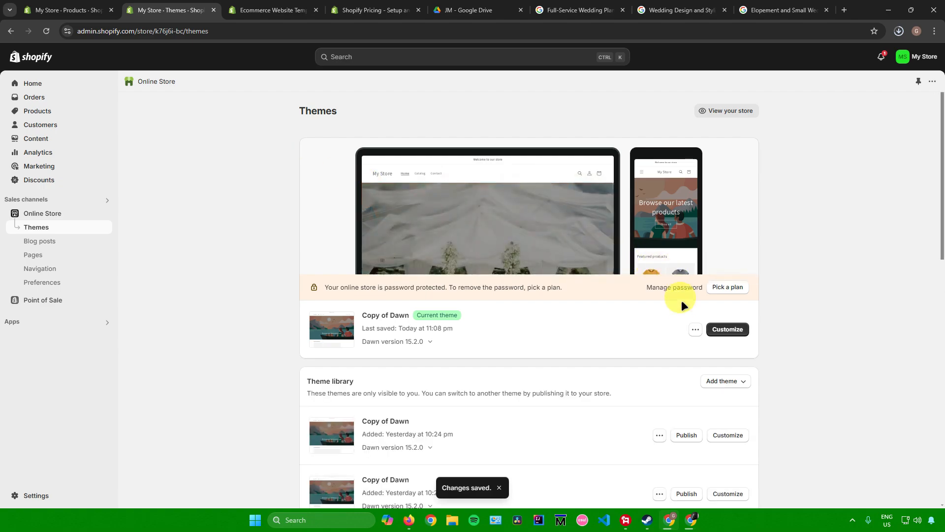
# Preview the current Copy of Dawn theme and open the Full-Service Wedding Planning product page from its featured product section
pyautogui.click(696, 330)
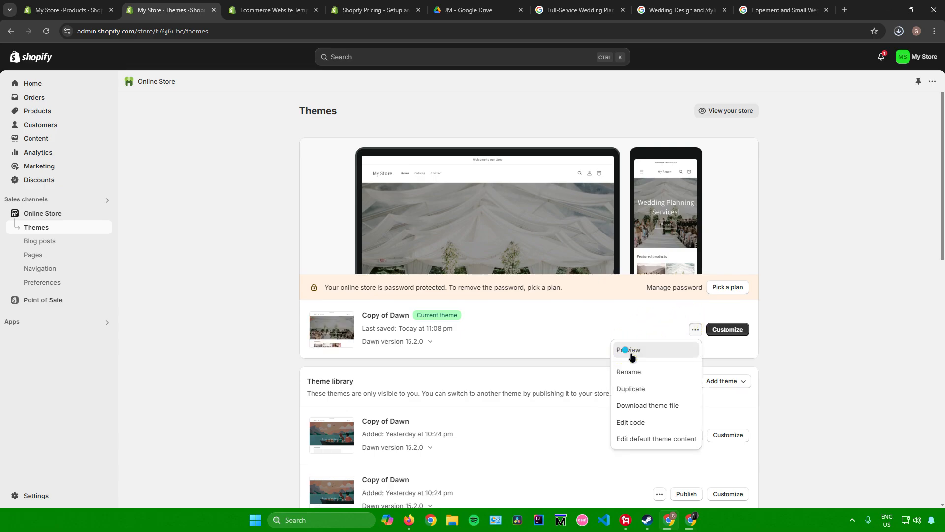
pyautogui.click(630, 351)
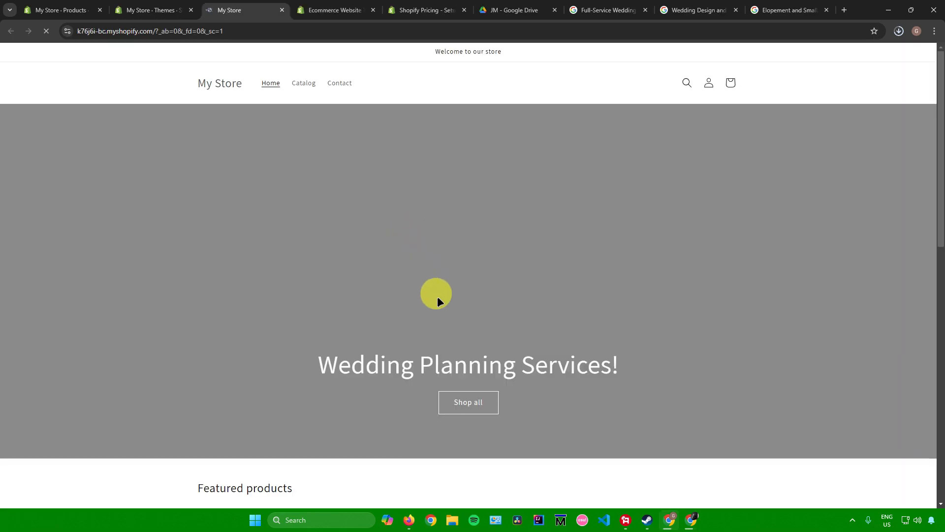
pyautogui.scroll(-10, 437, 294)
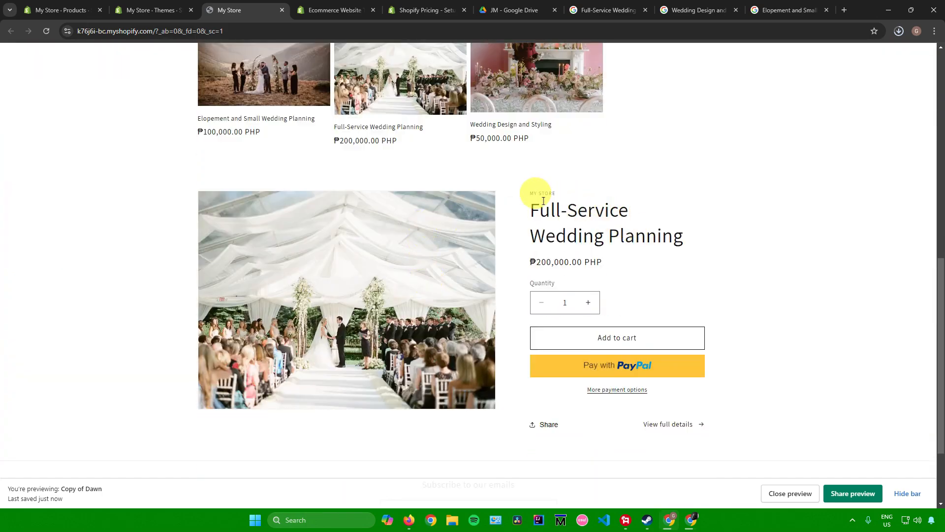
pyautogui.moveTo(536, 209); pyautogui.dragTo(654, 235)
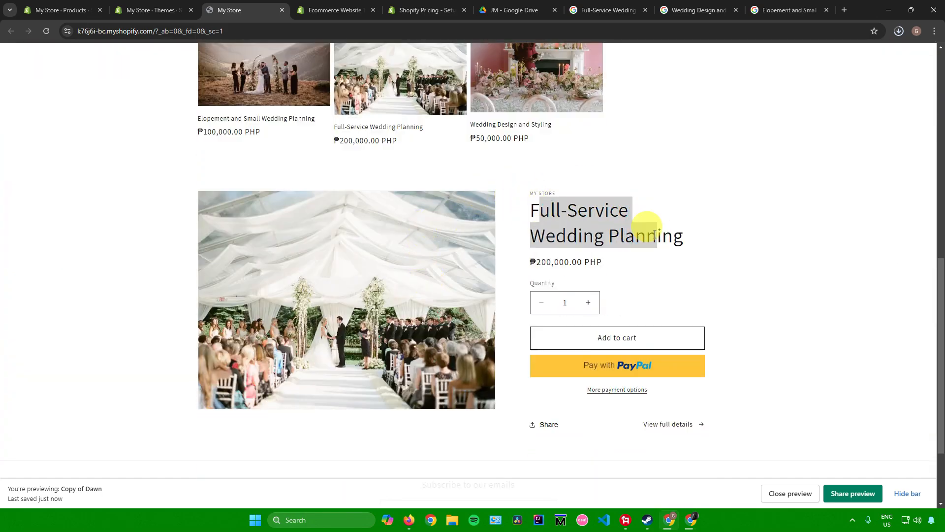
pyautogui.click(660, 348)
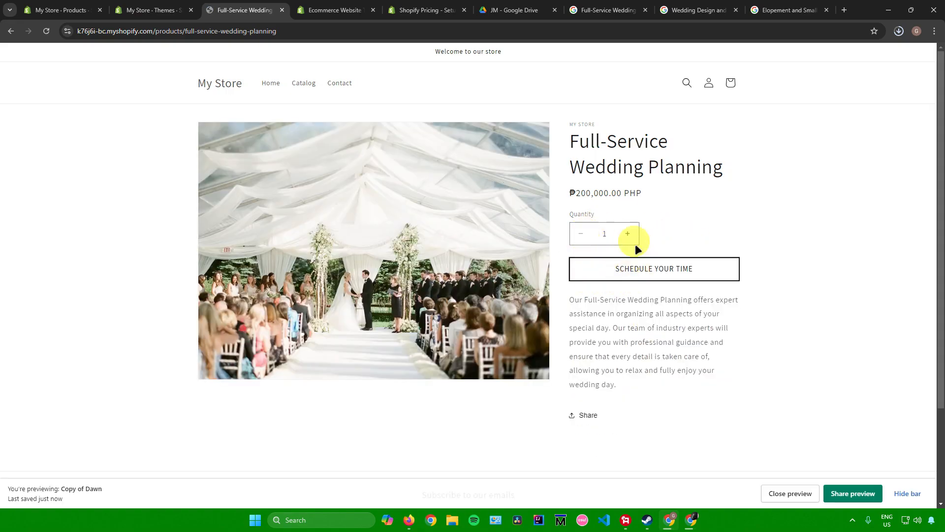
# Open the product's appointment scheduling form, check its date and time slot choices, then close the form and the preview
pyautogui.click(605, 270)
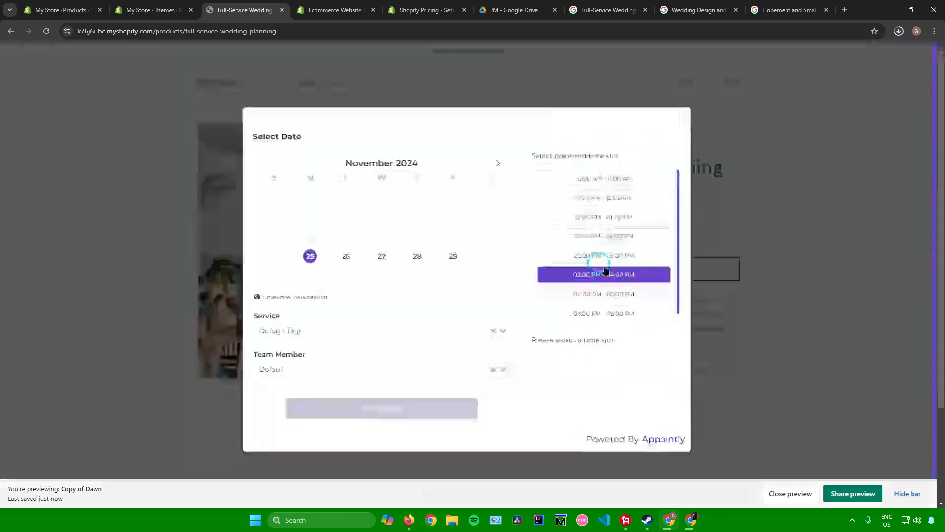
pyautogui.moveTo(263, 137); pyautogui.dragTo(314, 141)
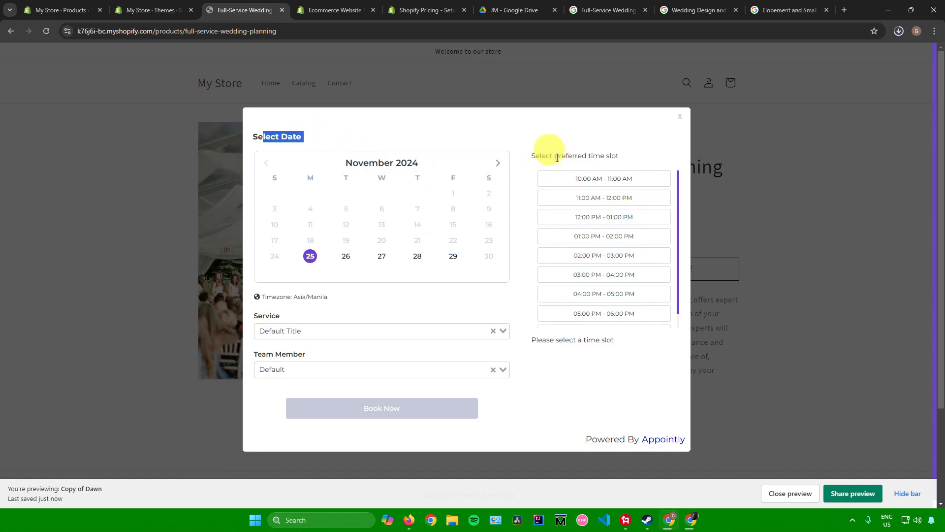
pyautogui.moveTo(555, 155); pyautogui.dragTo(575, 157)
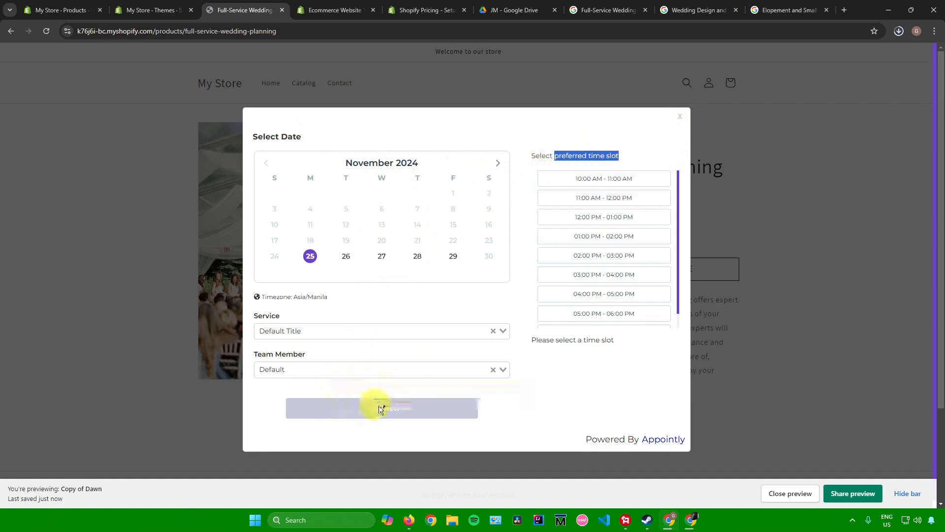
pyautogui.click(679, 118)
pyautogui.click(282, 10)
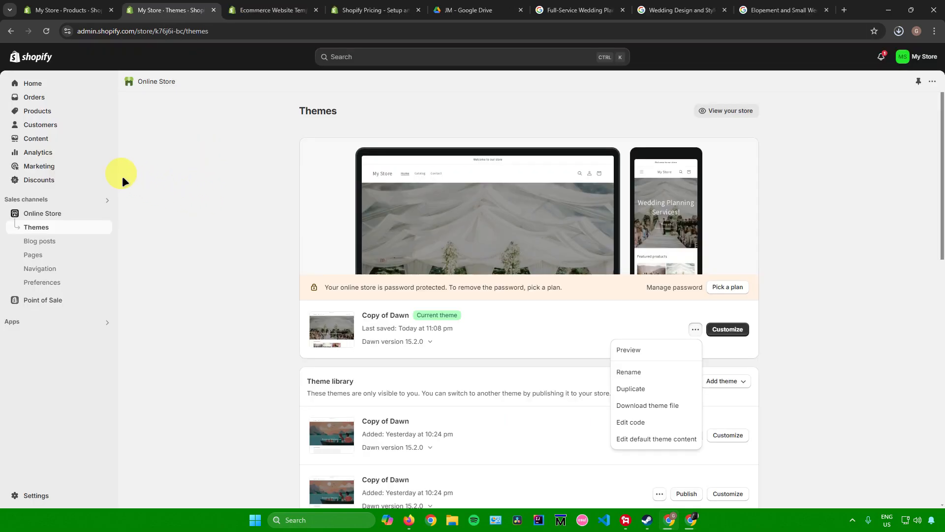
# Look through the store's analytics dashboard, the list of reports and the Live View
pyautogui.click(58, 154)
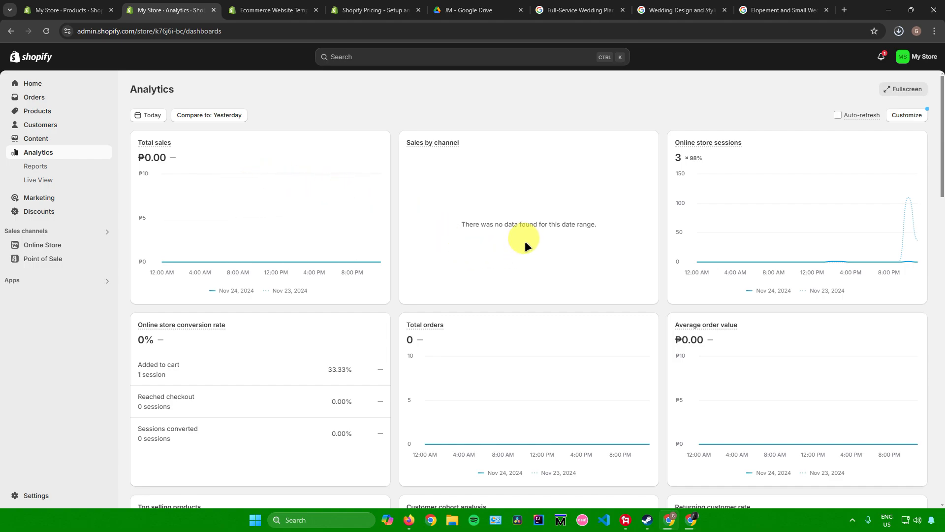
pyautogui.scroll(-9, 488, 236)
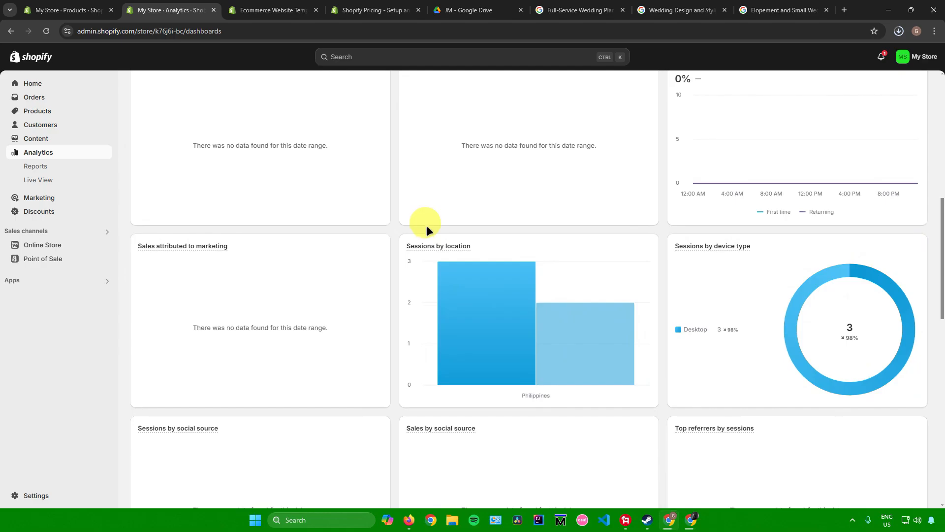
pyautogui.scroll(7, 427, 226)
pyautogui.click(64, 165)
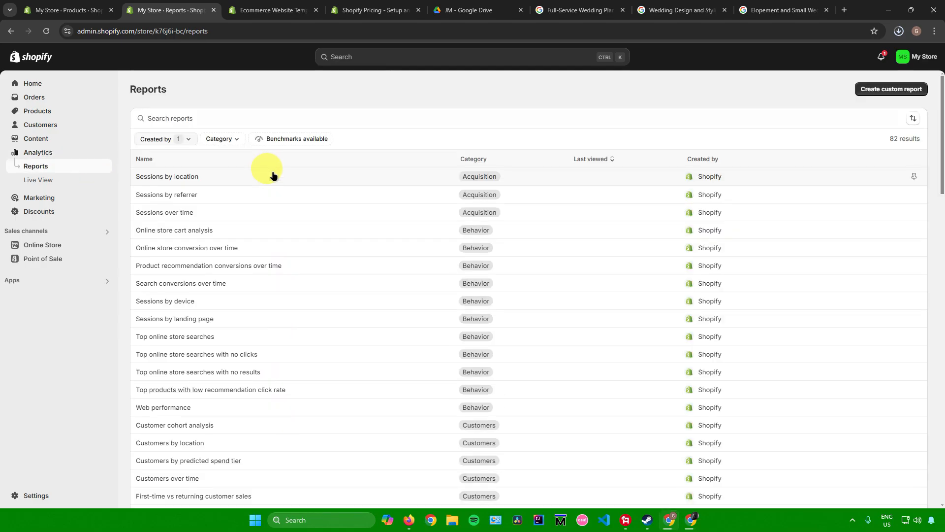
pyautogui.scroll(-5, 313, 209)
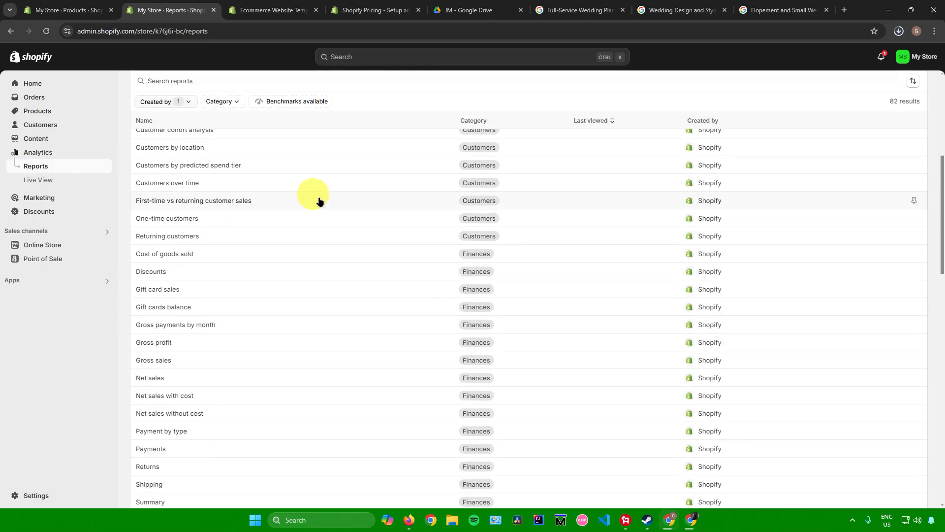
pyautogui.scroll(5, 322, 206)
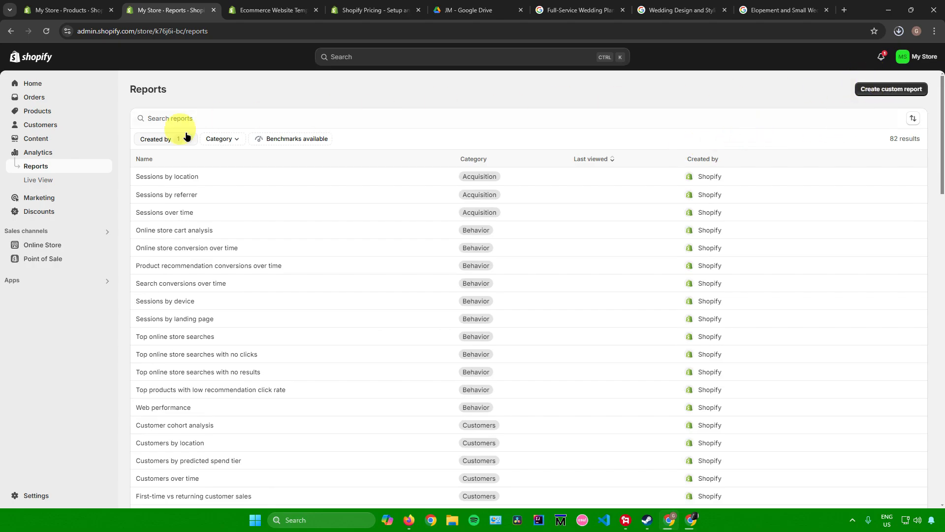
pyautogui.click(42, 180)
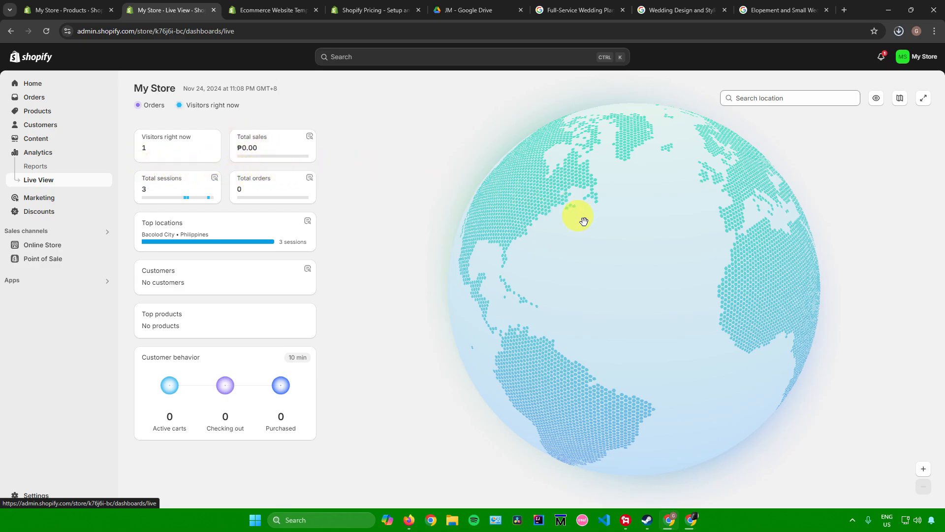
# Start a new amount off order discount using the discount code method and generate a random code for it
pyautogui.click(39, 211)
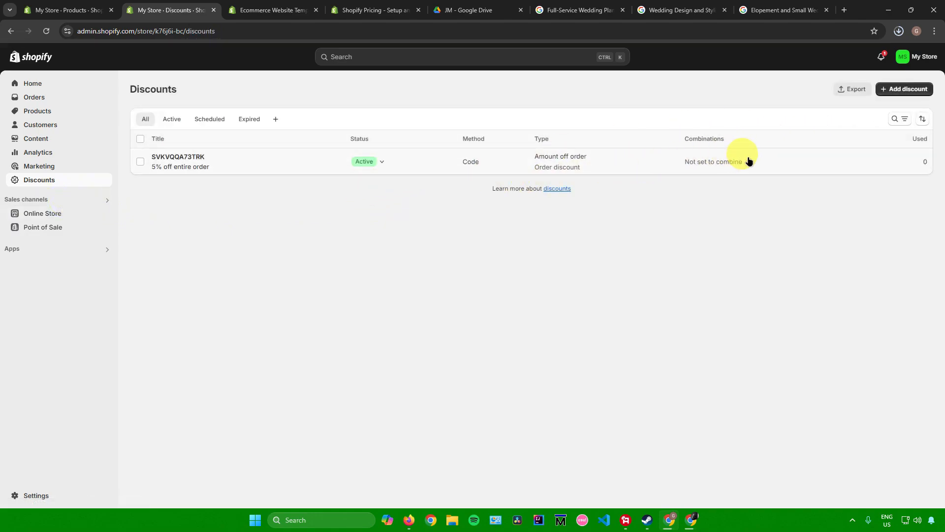
pyautogui.click(904, 89)
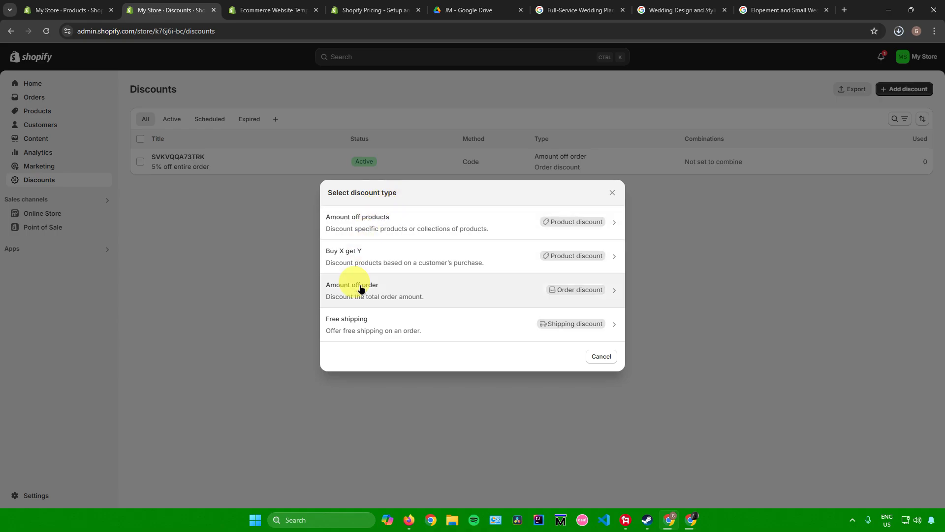
pyautogui.click(376, 292)
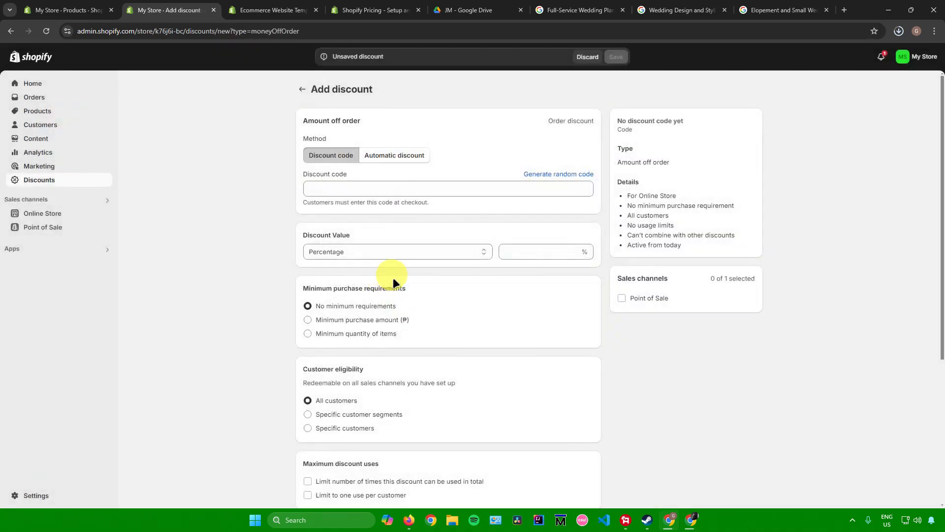
pyautogui.click(387, 155)
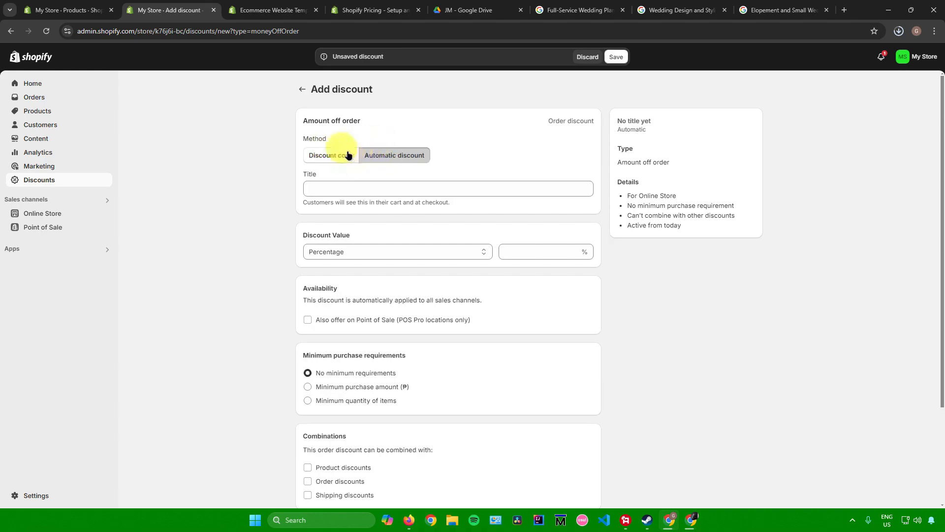
pyautogui.click(326, 156)
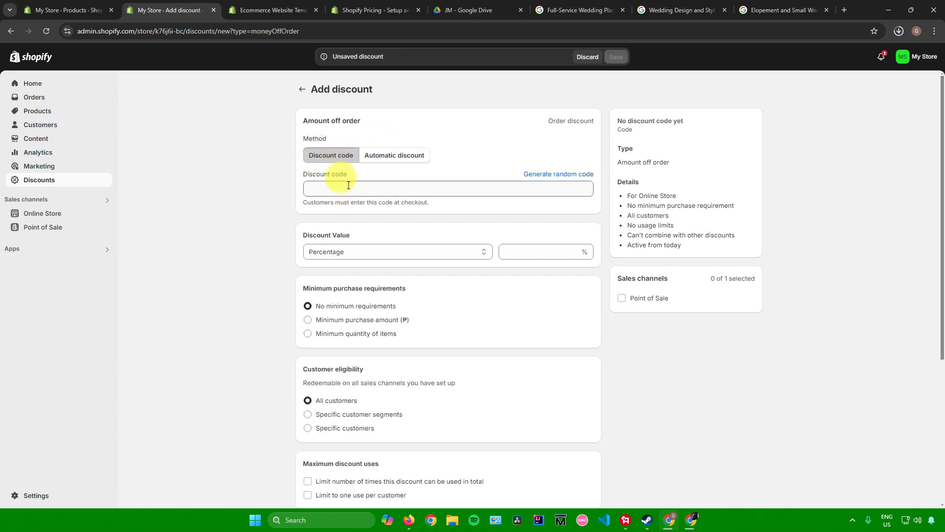
pyautogui.click(332, 188)
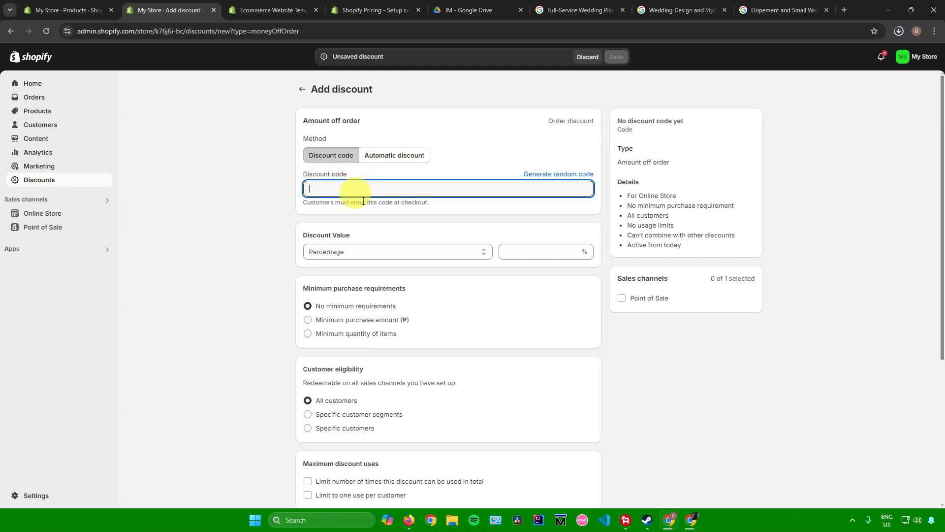
pyautogui.click(548, 176)
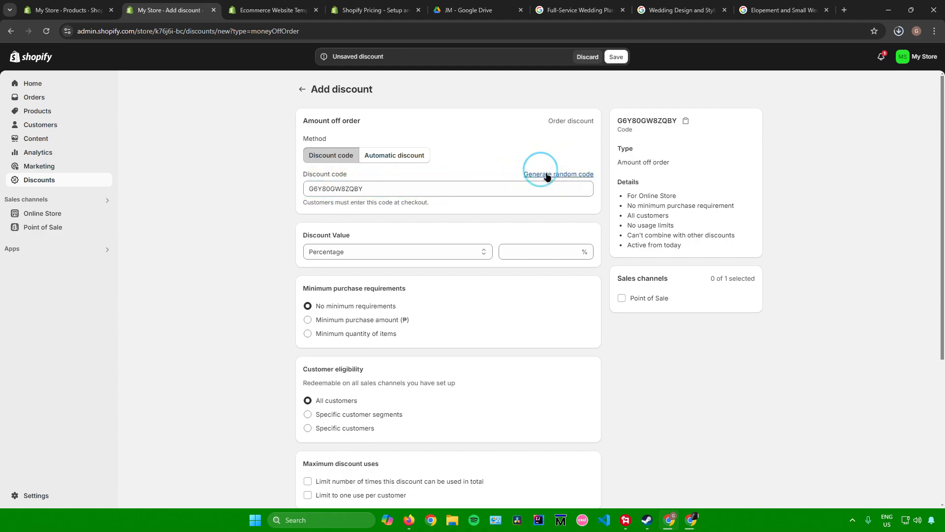
pyautogui.scroll(-2, 463, 229)
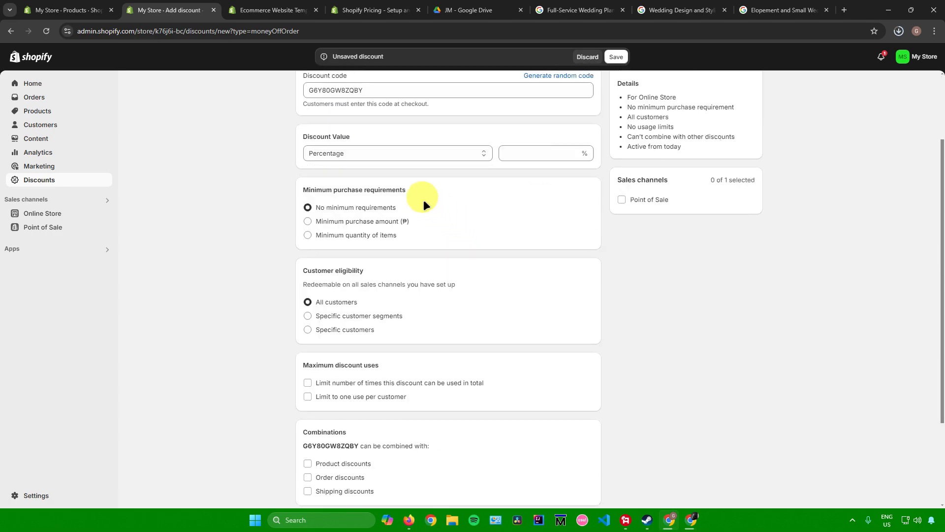
# Keep the discount value type as Percentage and set the discount value to 5%
pyautogui.click(390, 152)
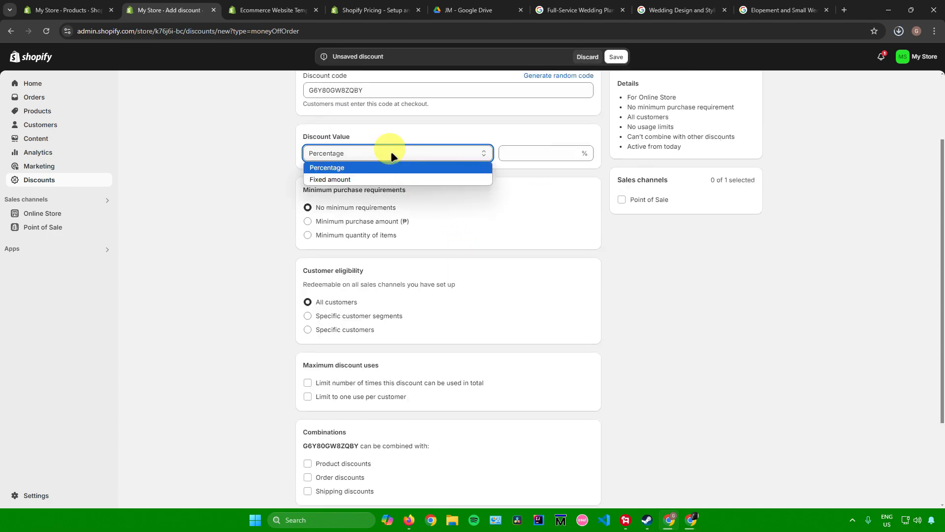
pyautogui.click(391, 151)
pyautogui.click(538, 159)
pyautogui.write('5')
pyautogui.click(660, 261)
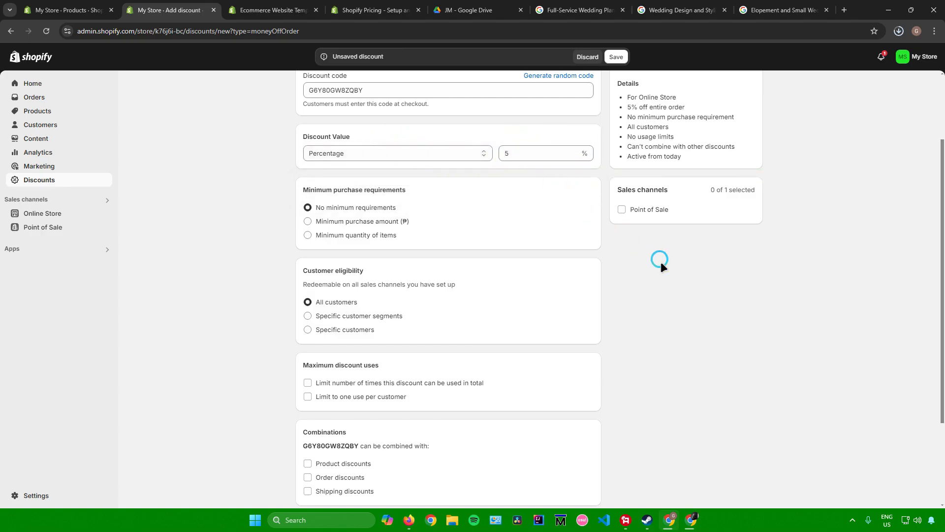
# Review the discount's minimum purchase requirements, customer eligibility, maximum discount uses and combinations settings
pyautogui.scroll(-2, 467, 205)
pyautogui.scroll(1, 467, 201)
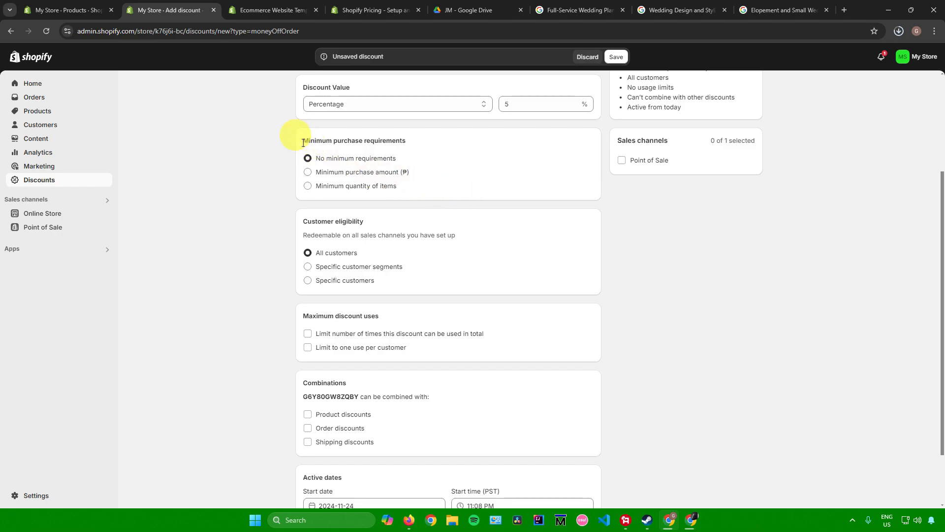
pyautogui.moveTo(299, 141); pyautogui.dragTo(412, 140)
pyautogui.moveTo(299, 221); pyautogui.dragTo(374, 221)
pyautogui.scroll(-1, 302, 257)
pyautogui.click(304, 269)
pyautogui.moveTo(303, 270); pyautogui.dragTo(405, 265)
pyautogui.scroll(-1, 297, 306)
pyautogui.moveTo(297, 306); pyautogui.dragTo(380, 306)
pyautogui.scroll(2, 396, 291)
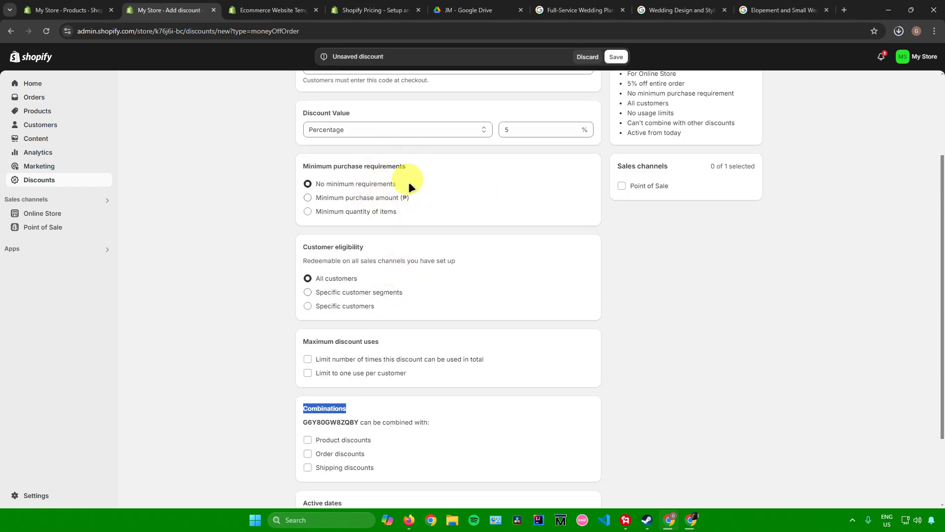
pyautogui.scroll(-2, 411, 241)
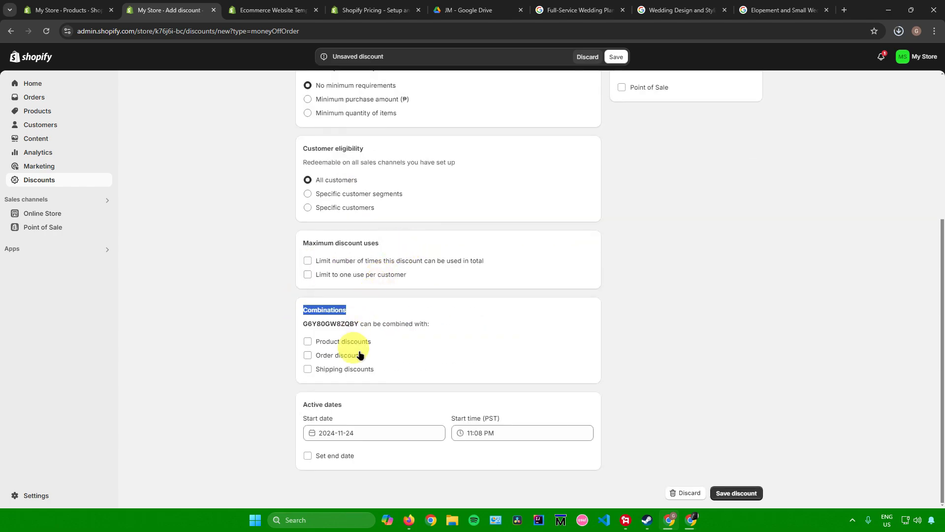
# Try adding an end date to the discount, check the start and end date and time choices, and remove the end date
pyautogui.moveTo(301, 416); pyautogui.dragTo(339, 418)
pyautogui.click(307, 456)
pyautogui.scroll(-1, 344, 418)
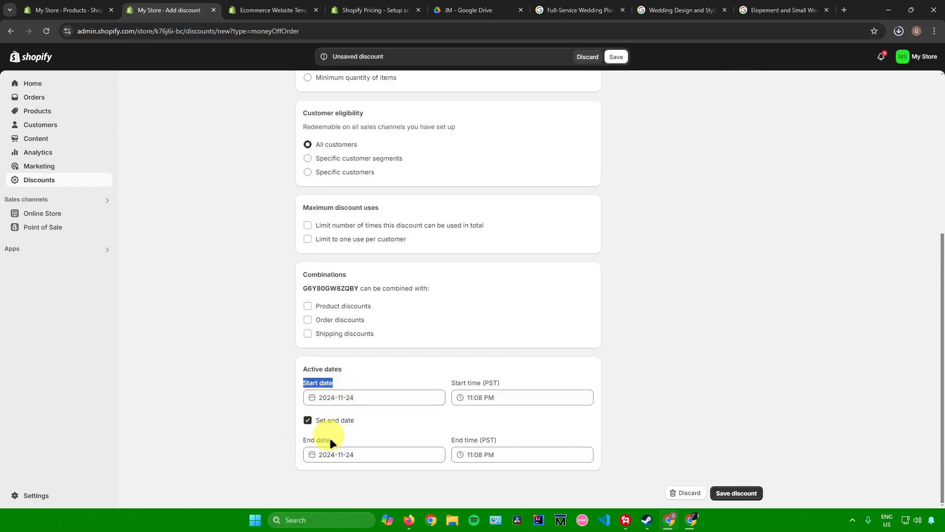
pyautogui.click(363, 397)
pyautogui.click(369, 453)
pyautogui.click(689, 409)
pyautogui.click(539, 397)
pyautogui.click(607, 432)
pyautogui.click(544, 453)
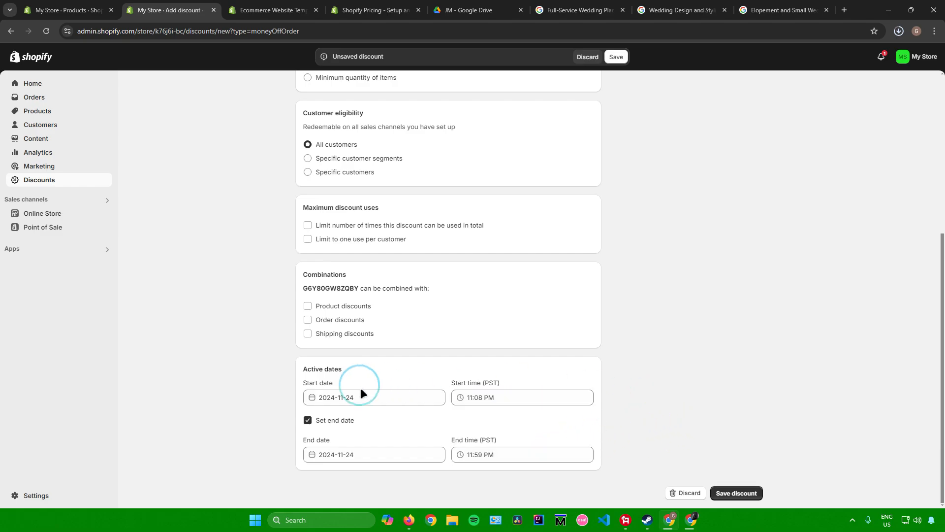
pyautogui.click(308, 420)
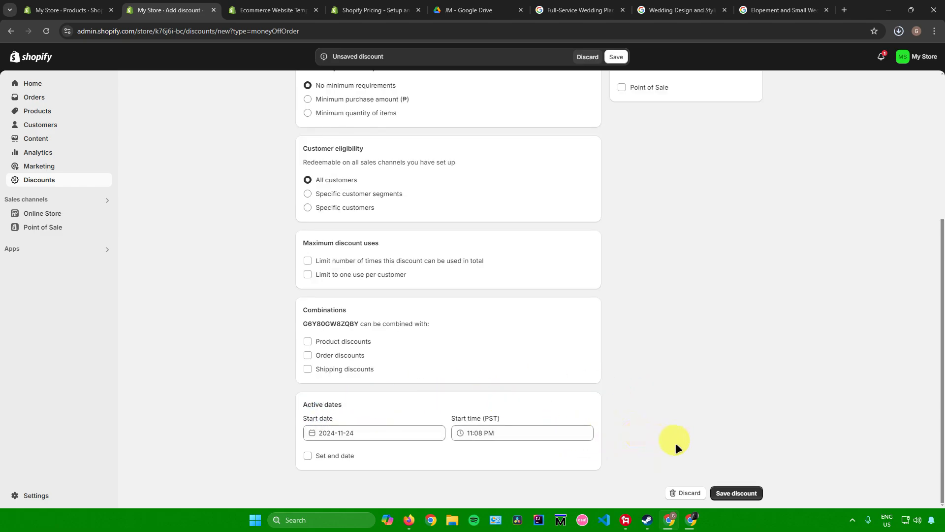
# Save the discount and read the note about promoting it with a shareable link
pyautogui.click(736, 493)
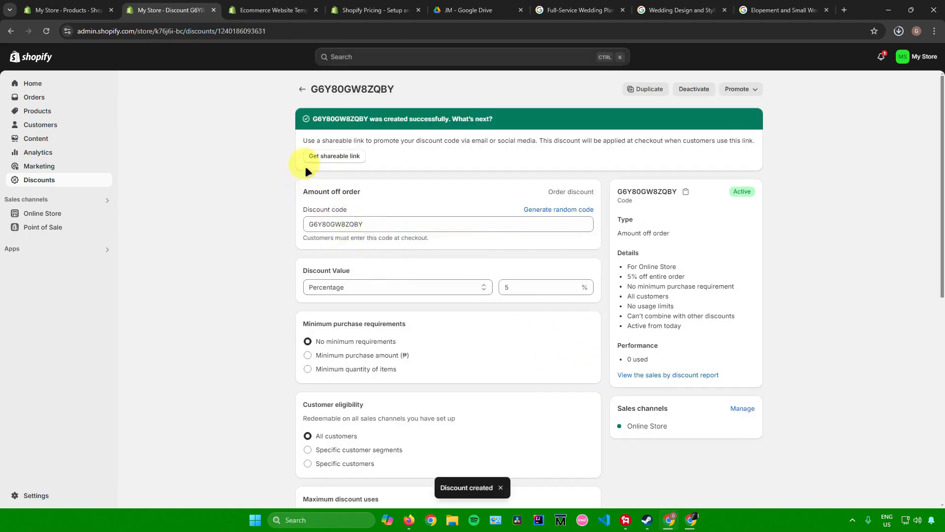
pyautogui.moveTo(307, 141); pyautogui.dragTo(536, 138)
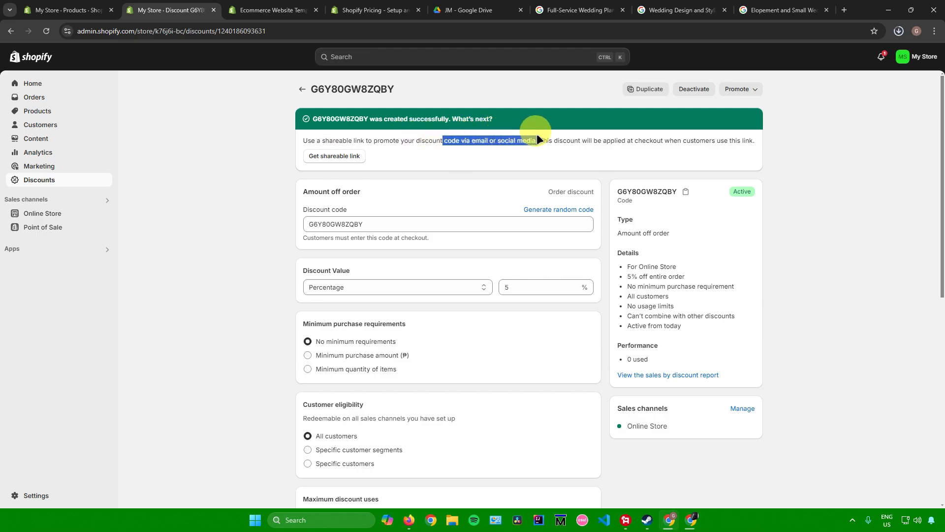
# Return to the store admin's home page and collapse the trial notice
pyautogui.click(34, 84)
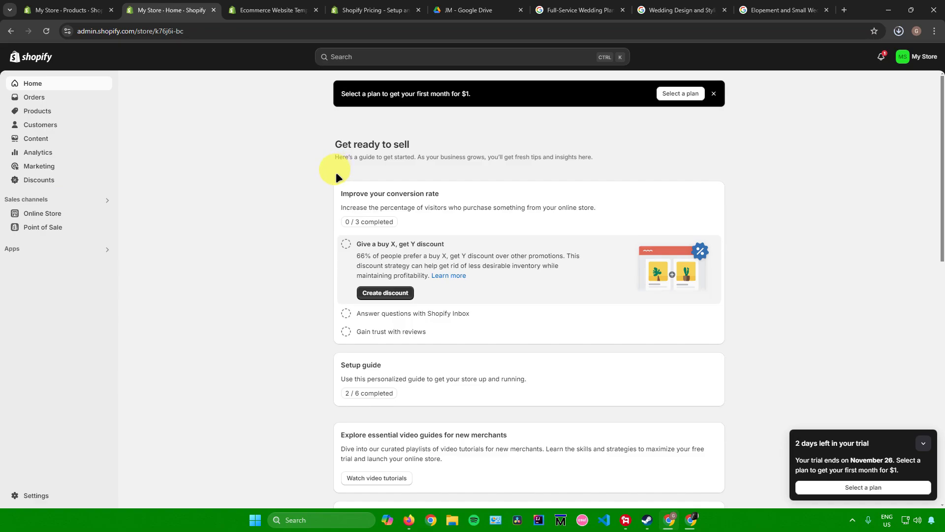
pyautogui.click(923, 443)
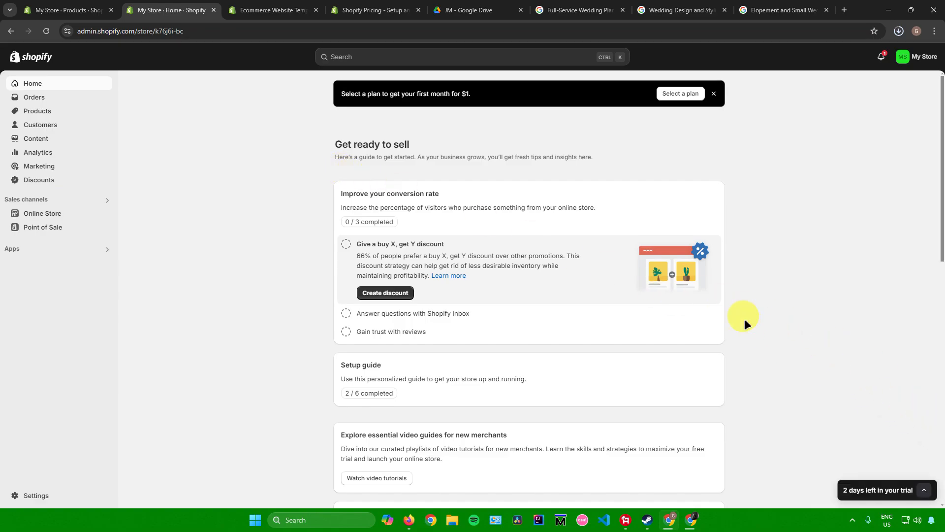